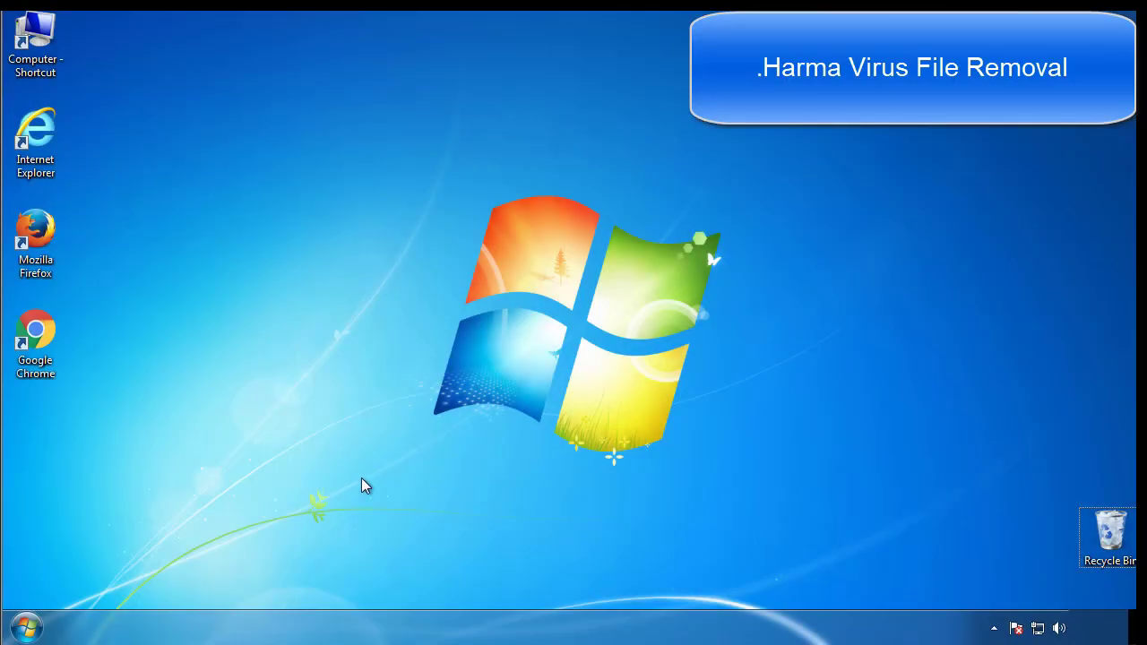
Enable Minimal safe boot on the Boot tab of msconfig and confirm with OK.
{"action": "left_click", "coordinate": [34, 628]}
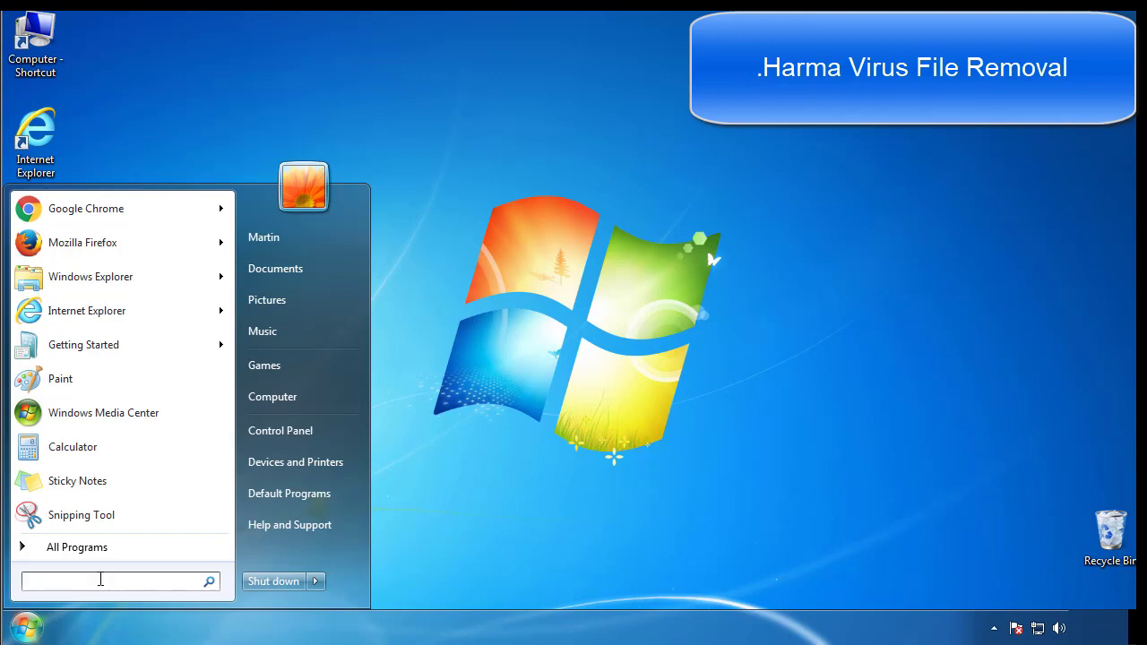
{"action": "type", "text": "mscon"}
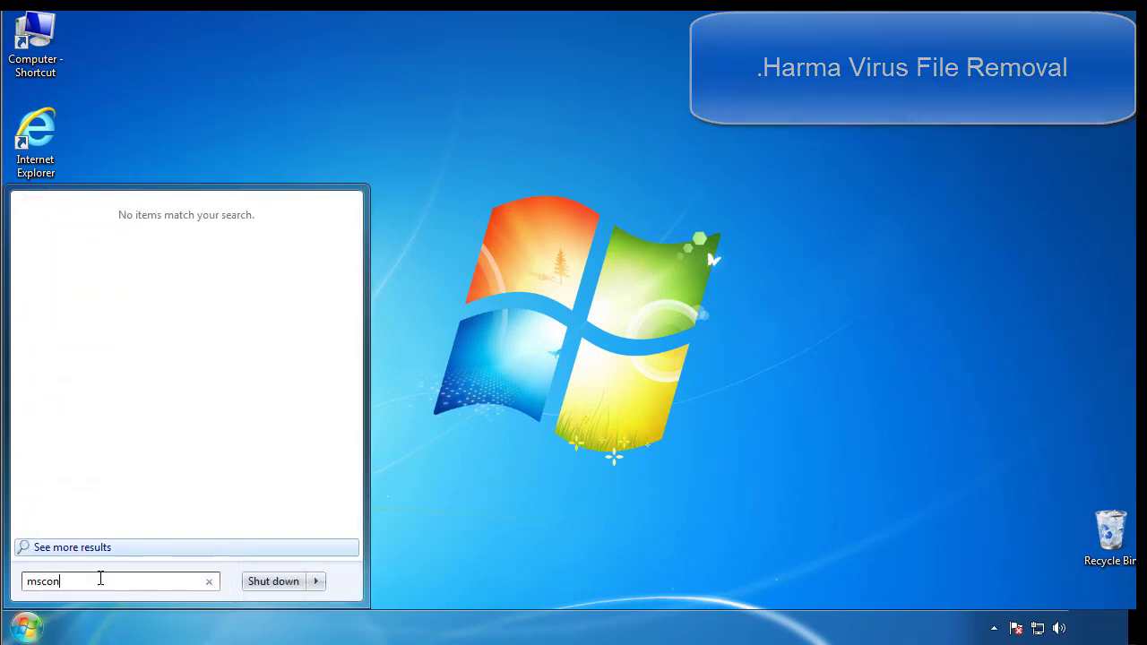
{"action": "type", "text": "fig"}
{"action": "key", "text": "Return"}
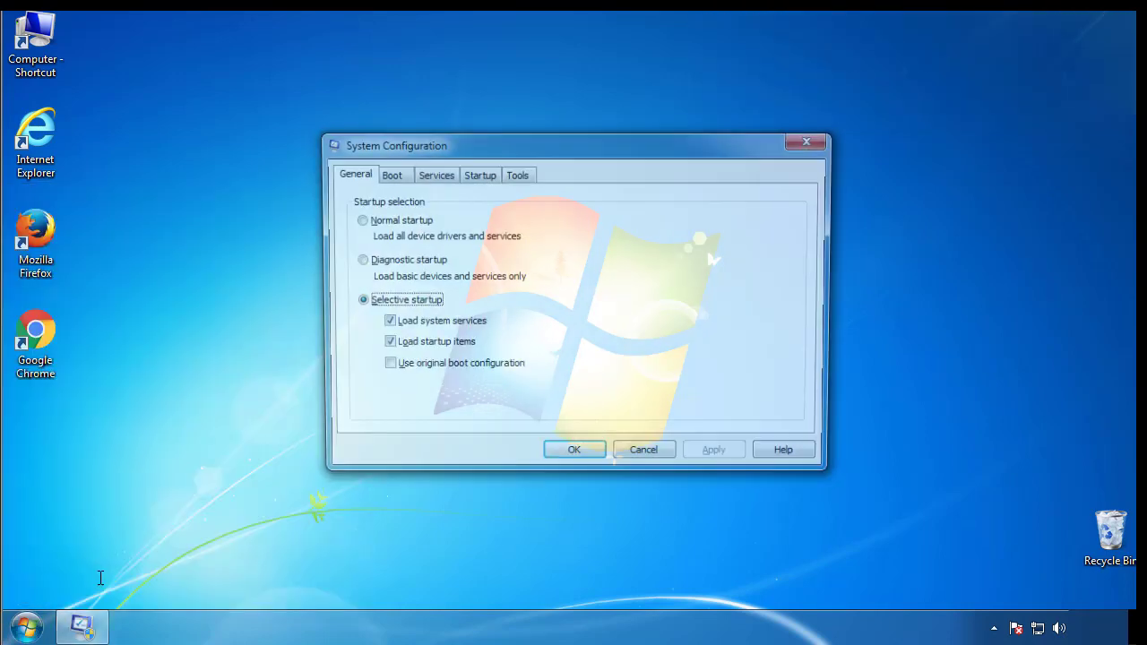
{"action": "left_click", "coordinate": [387, 173]}
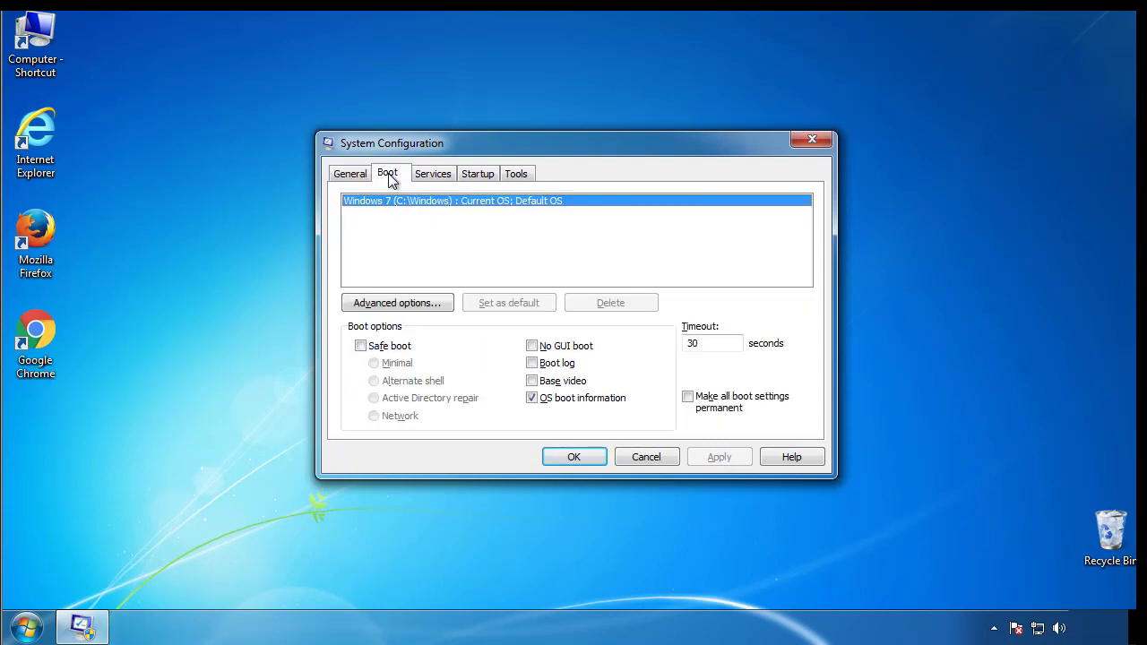
{"action": "left_click", "coordinate": [360, 346]}
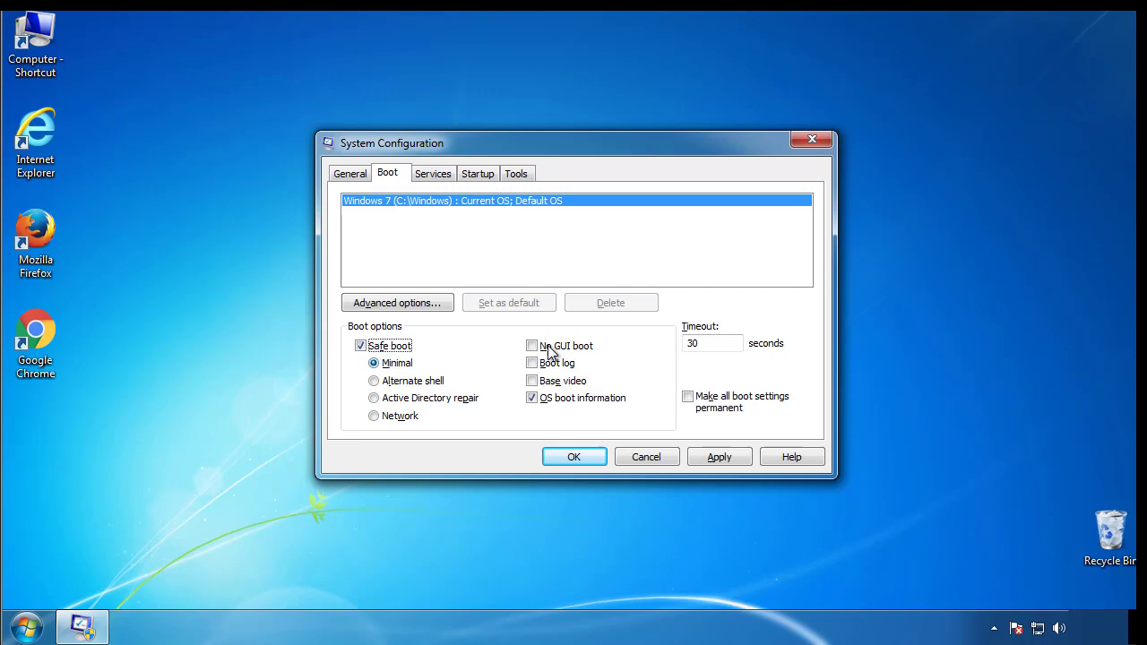
{"action": "left_click", "coordinate": [590, 463]}
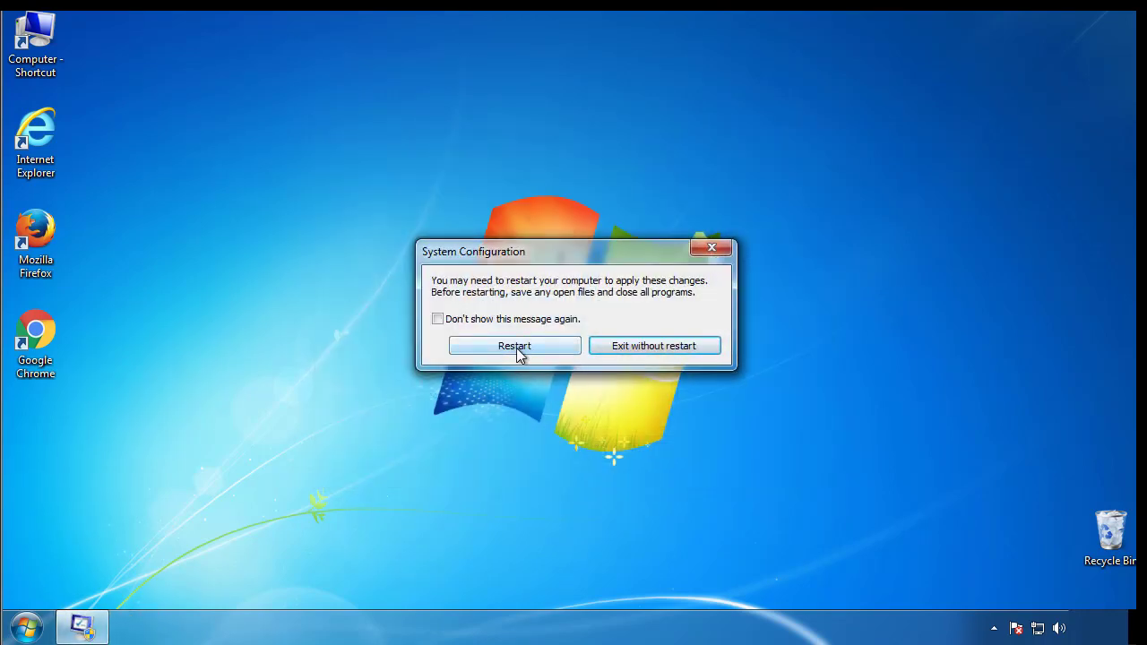
Restart into Safe Mode and set Folder Options to show hidden files, folders and drives.
{"action": "left_click", "coordinate": [518, 349]}
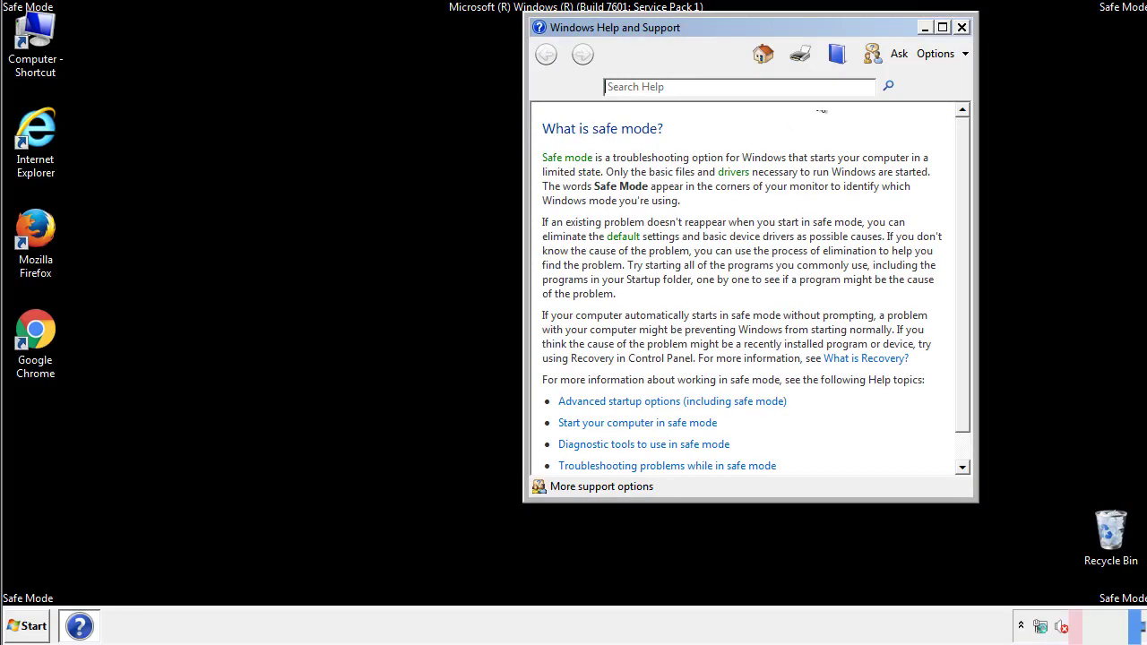
{"action": "left_click", "coordinate": [961, 27]}
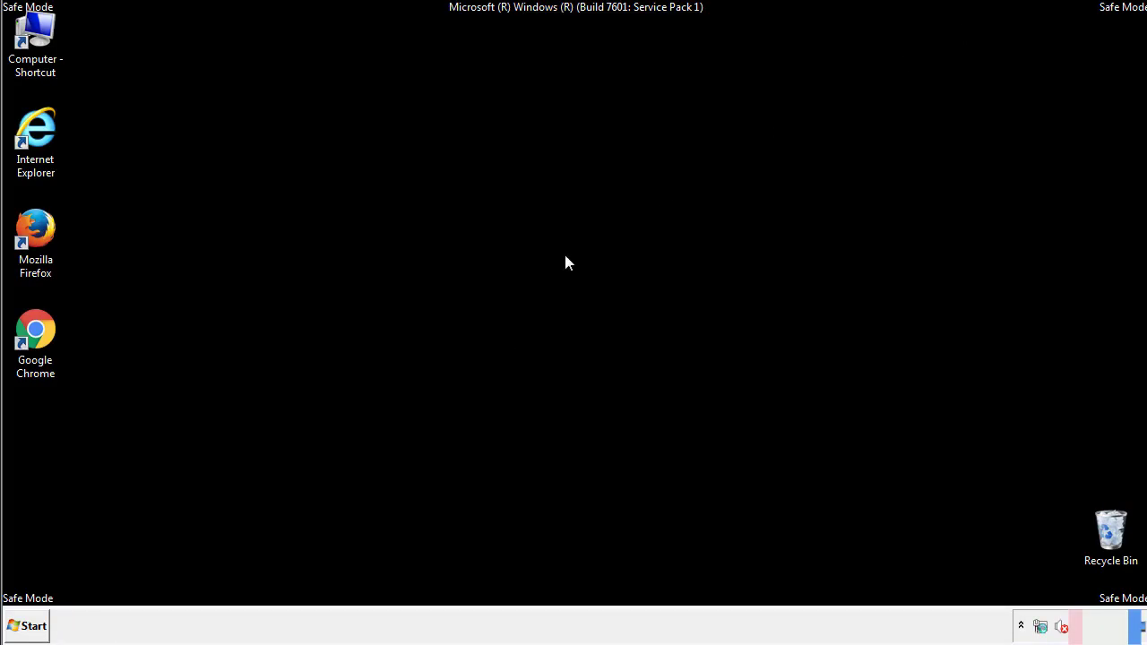
{"action": "left_click", "coordinate": [27, 624]}
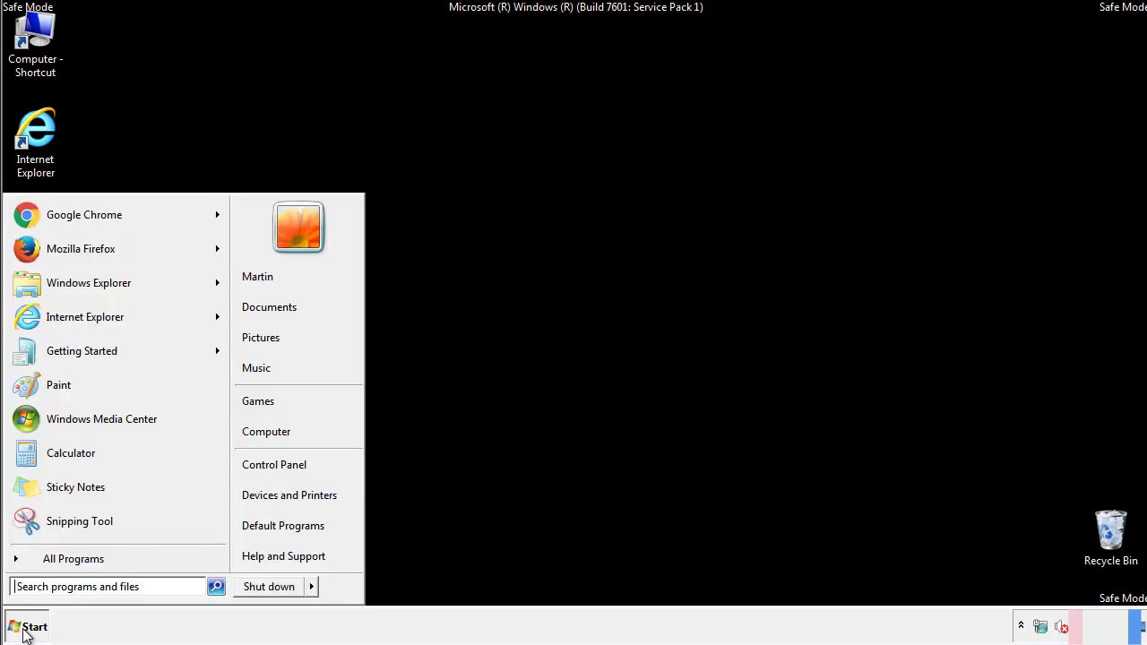
{"action": "left_click", "coordinate": [287, 464]}
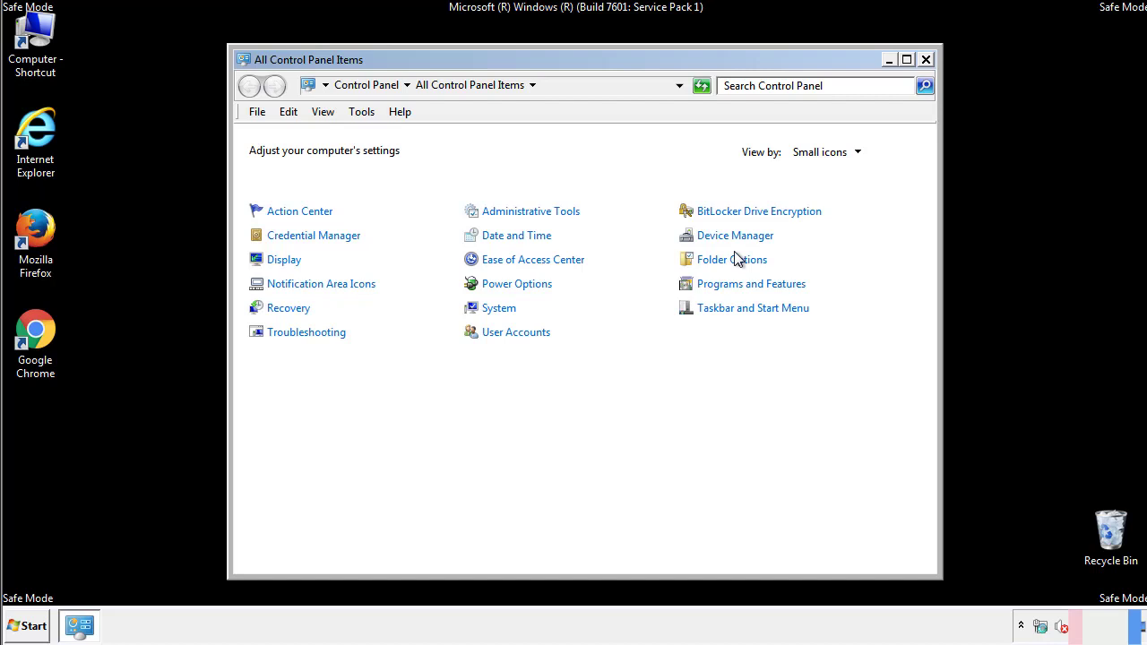
{"action": "left_click", "coordinate": [733, 260]}
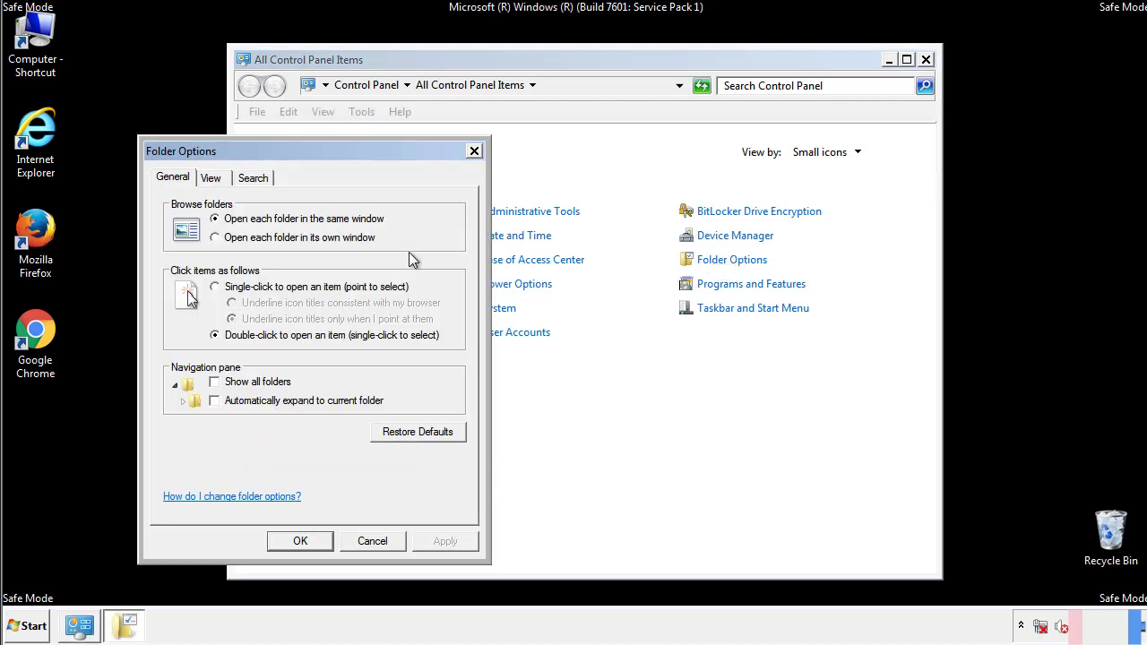
{"action": "left_click", "coordinate": [211, 179]}
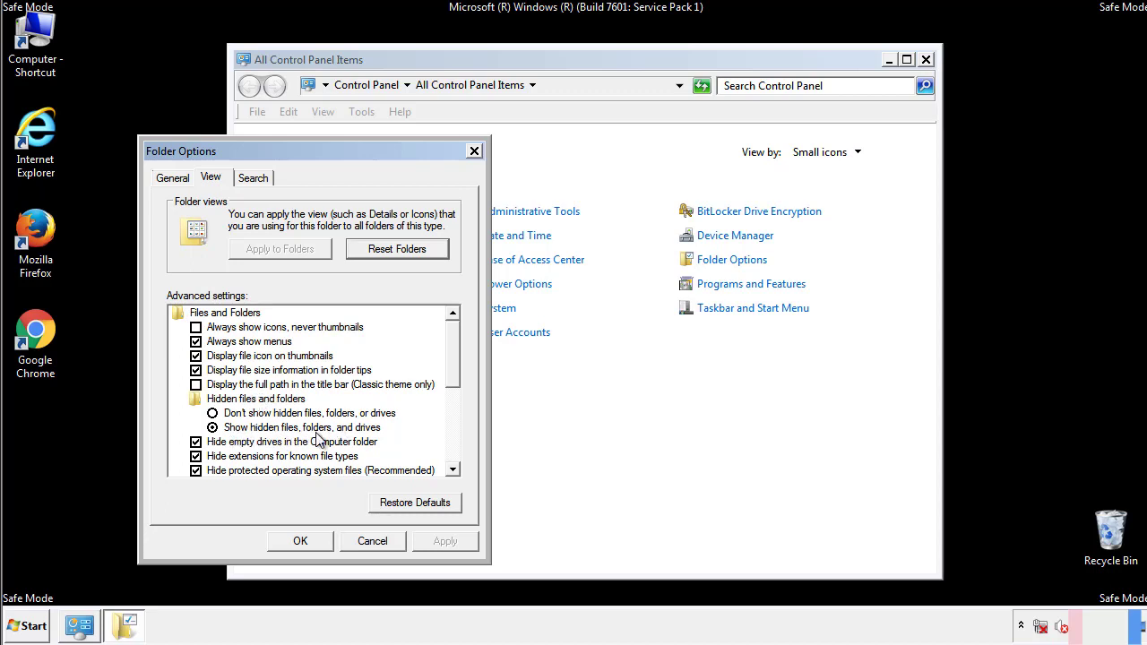
{"action": "left_click", "coordinate": [309, 538]}
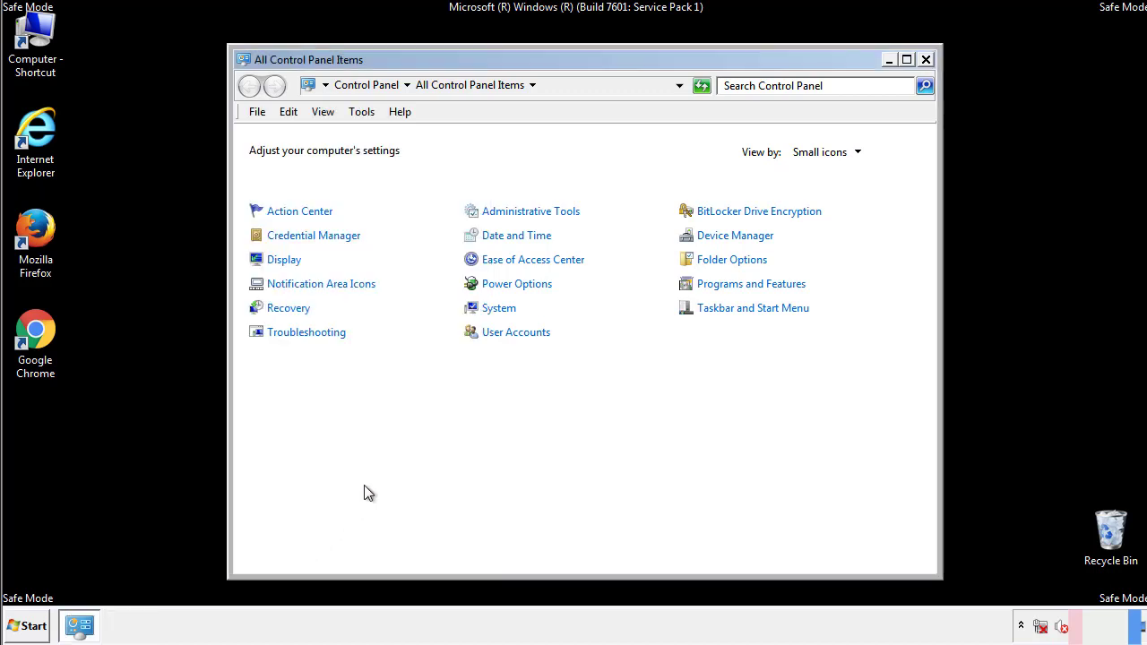
Close Control Panel and browse from Computer into C:\Windows.
{"action": "left_click", "coordinate": [926, 59]}
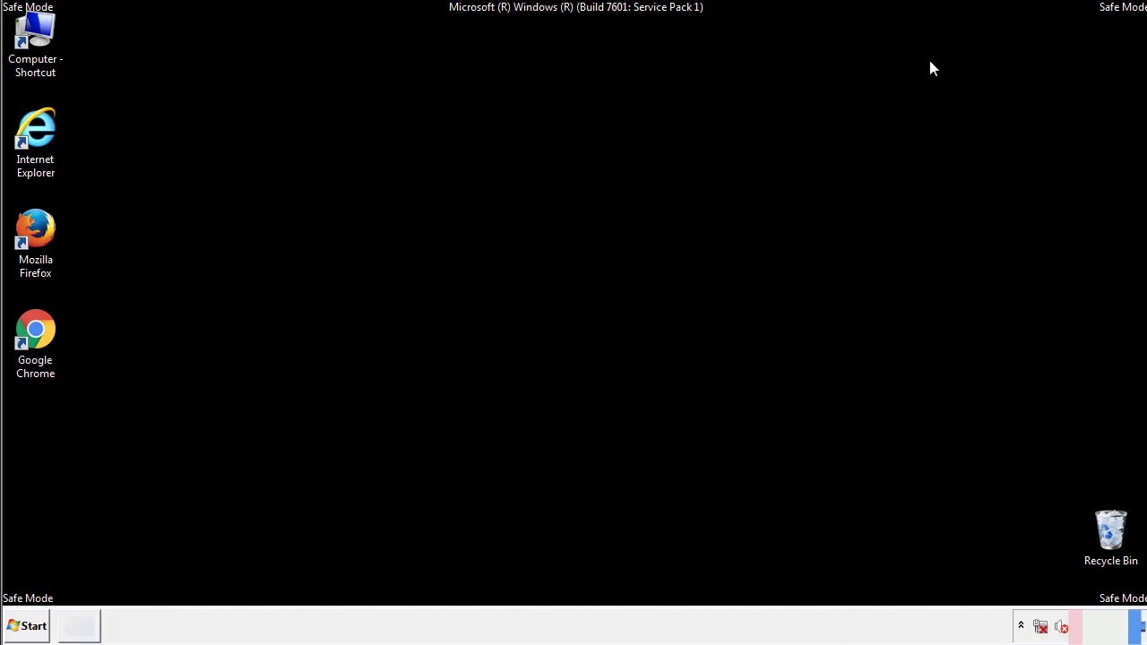
{"action": "double_click", "coordinate": [46, 32]}
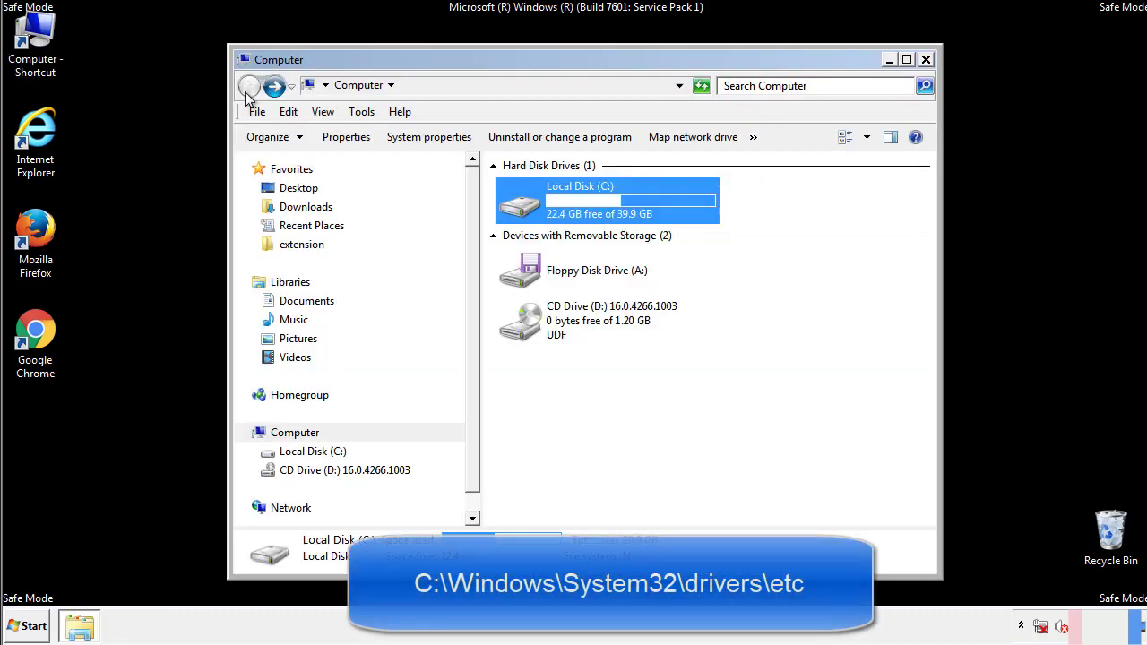
{"action": "double_click", "coordinate": [522, 207]}
{"action": "left_click", "coordinate": [525, 330]}
{"action": "double_click", "coordinate": [524, 330]}
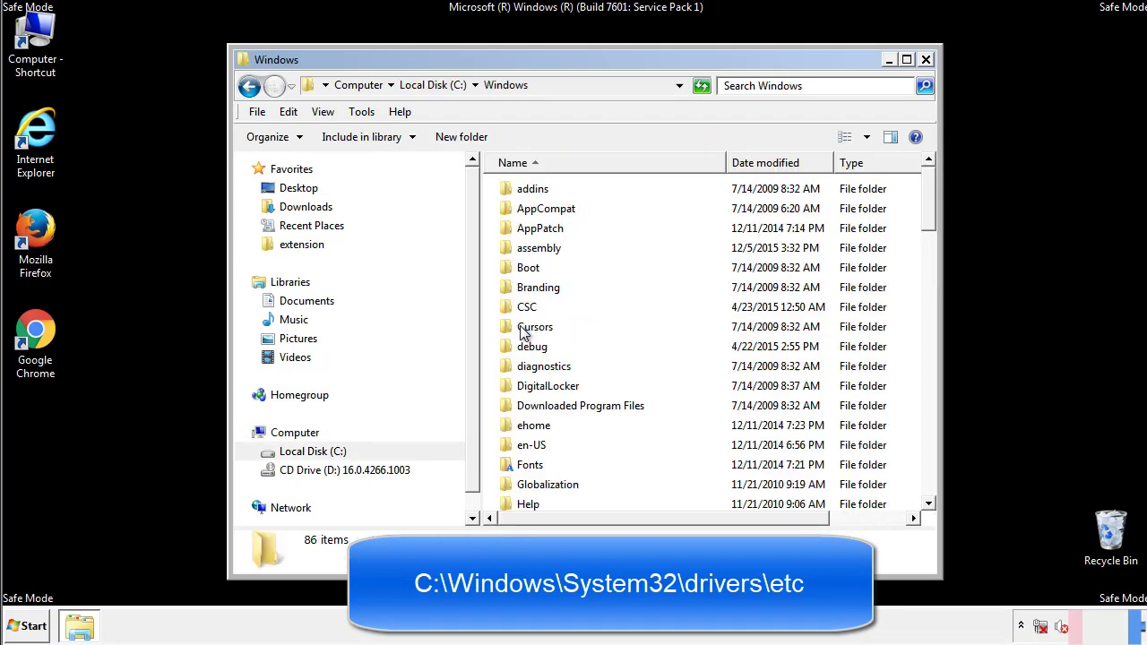
Go into System32\drivers\etc and open the hosts file, bringing up Open with.
{"action": "scroll", "coordinate": [529, 405], "scroll_direction": "down", "scroll_amount": 2}
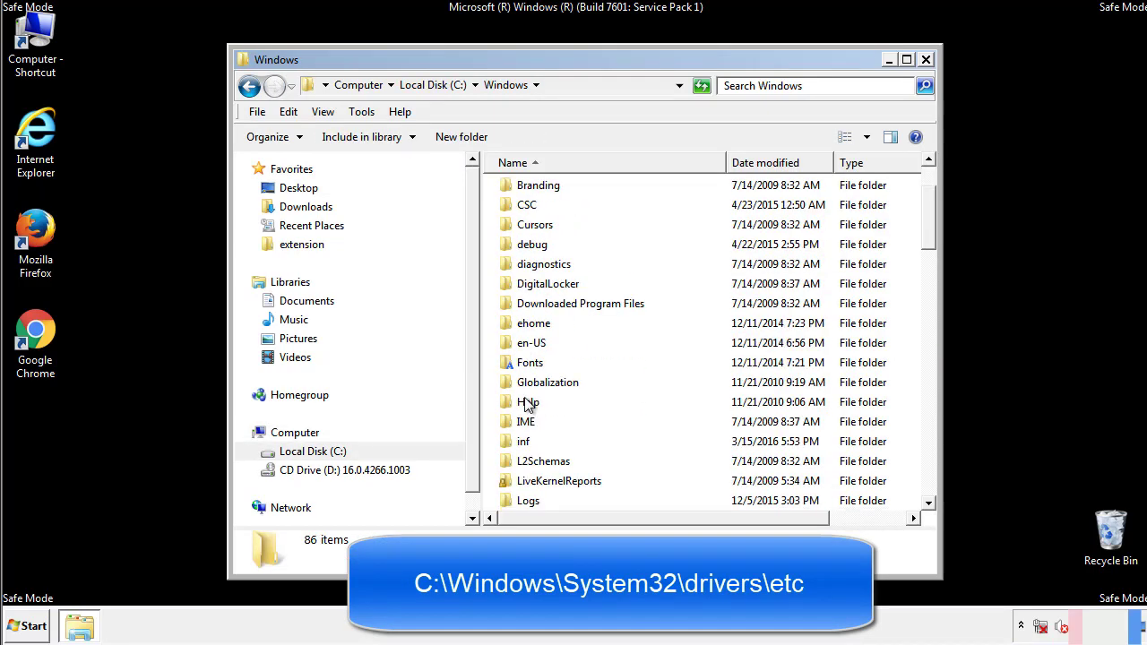
{"action": "scroll", "coordinate": [528, 404], "scroll_direction": "down", "scroll_amount": 2}
{"action": "scroll", "coordinate": [528, 404], "scroll_direction": "down", "scroll_amount": 2}
{"action": "scroll", "coordinate": [528, 405], "scroll_direction": "down", "scroll_amount": 3}
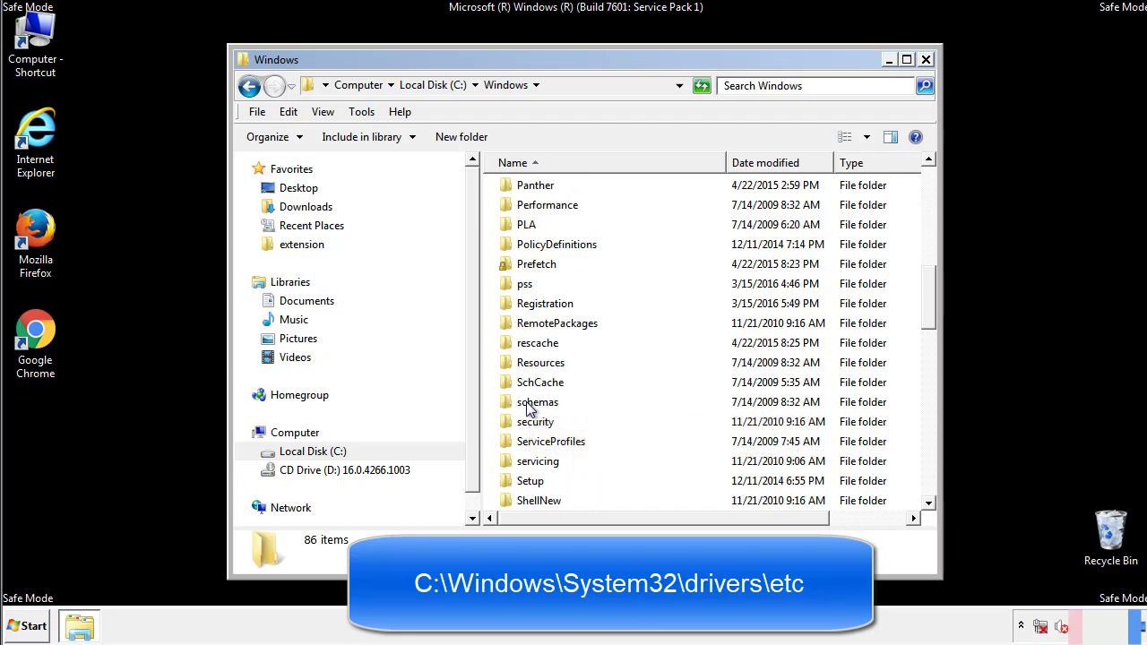
{"action": "scroll", "coordinate": [529, 407], "scroll_direction": "down", "scroll_amount": 2}
{"action": "double_click", "coordinate": [541, 463]}
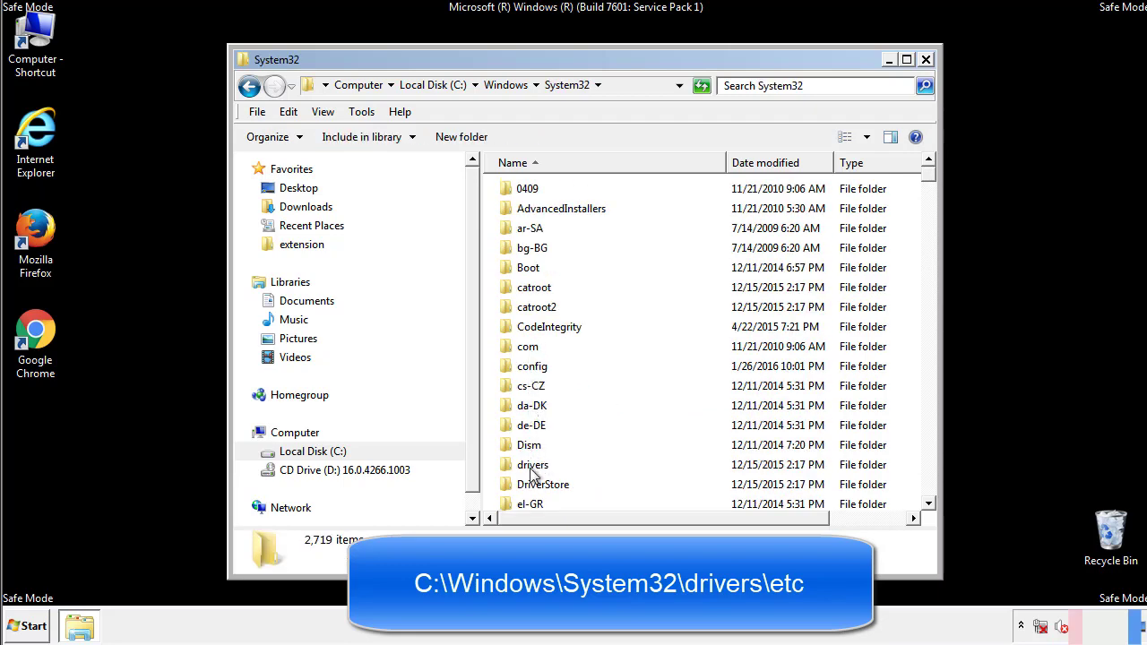
{"action": "double_click", "coordinate": [534, 466]}
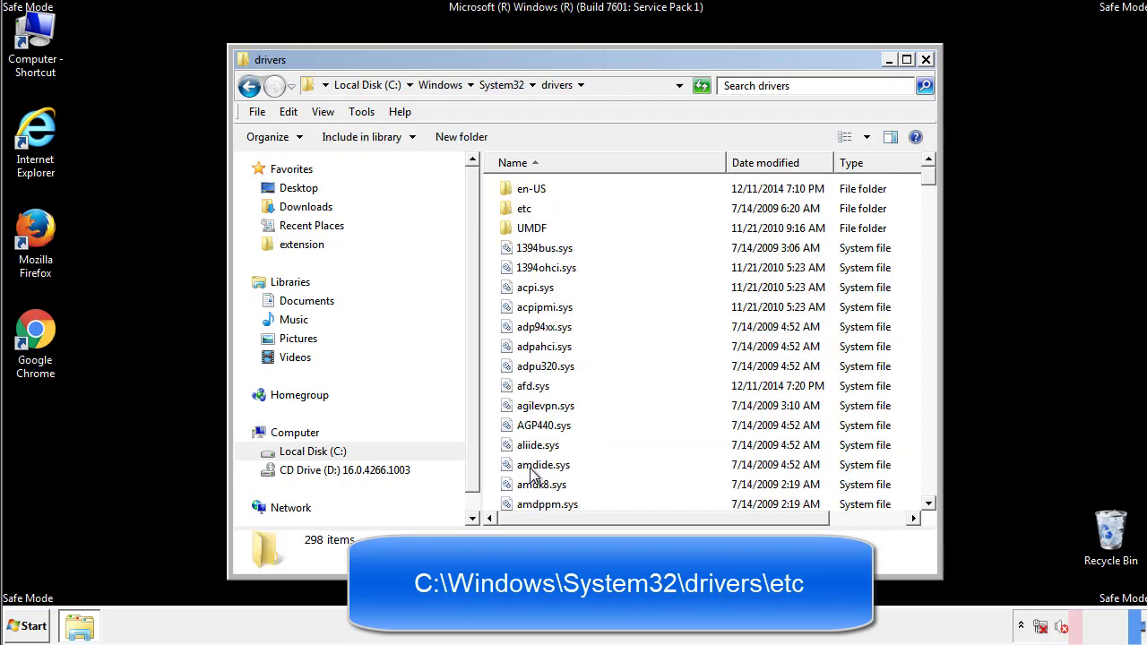
{"action": "double_click", "coordinate": [523, 209]}
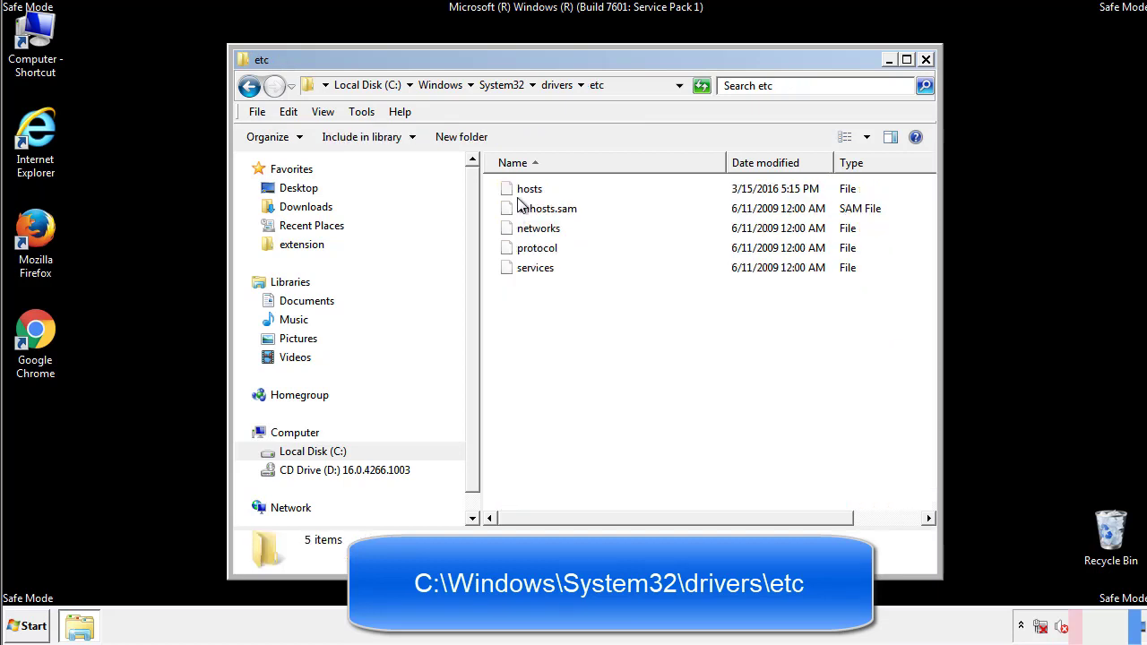
{"action": "double_click", "coordinate": [520, 190]}
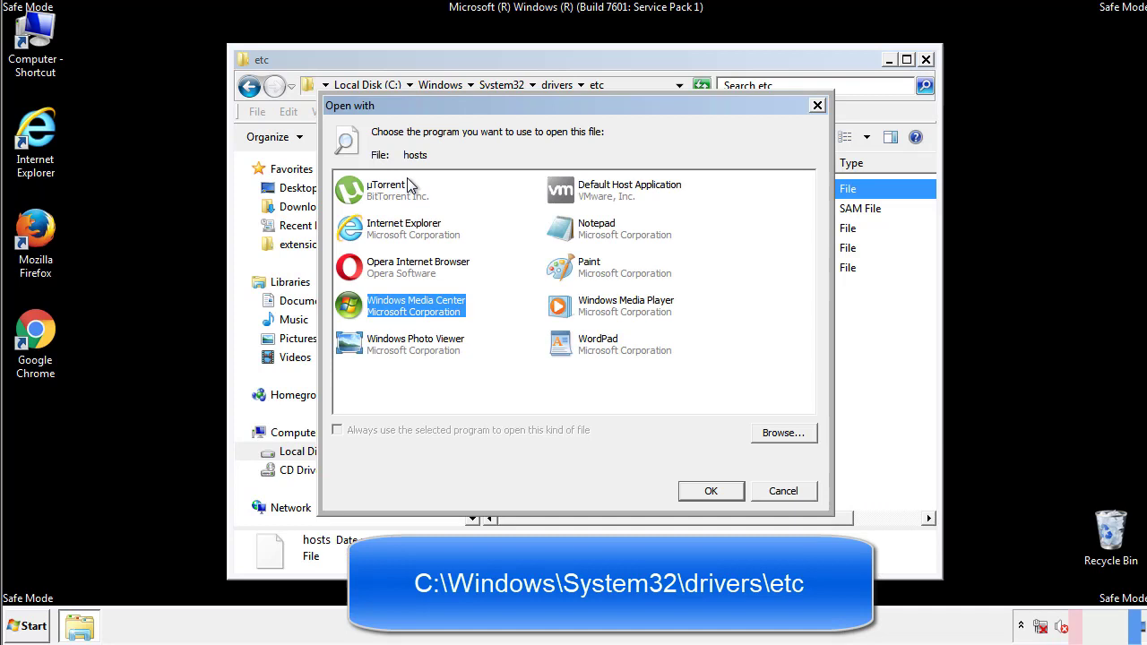
Open hosts in Notepad and delete the four custom host entry lines.
{"action": "left_click", "coordinate": [580, 235]}
{"action": "left_click", "coordinate": [709, 491]}
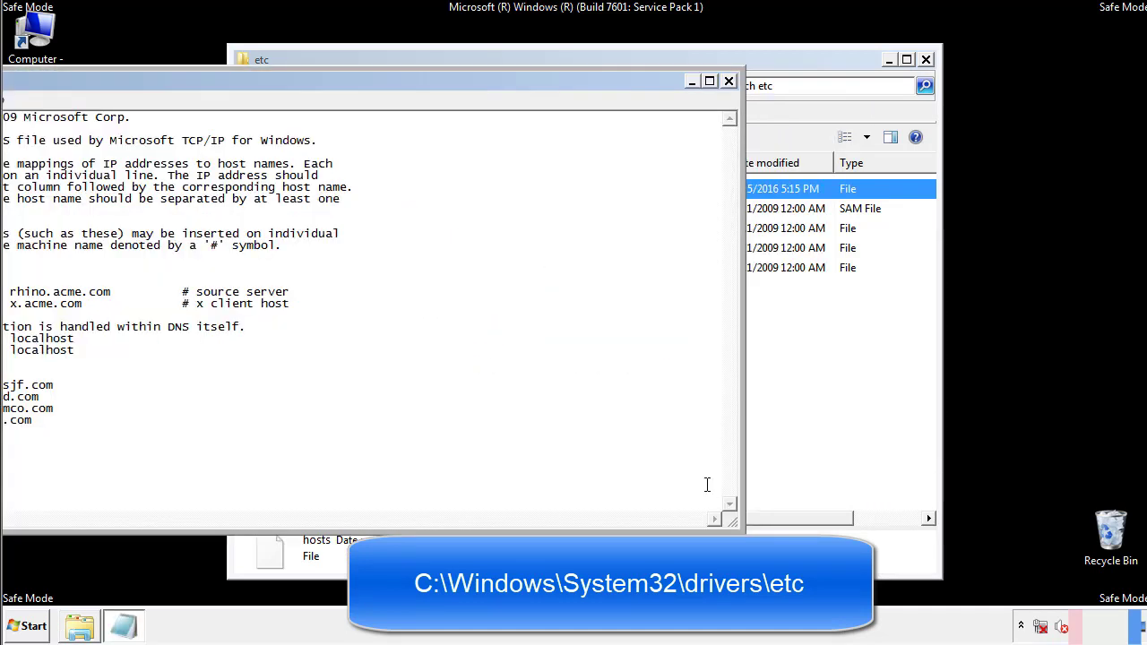
{"action": "left_click_drag", "start_coordinate": [468, 87], "coordinate": [729, 105]}
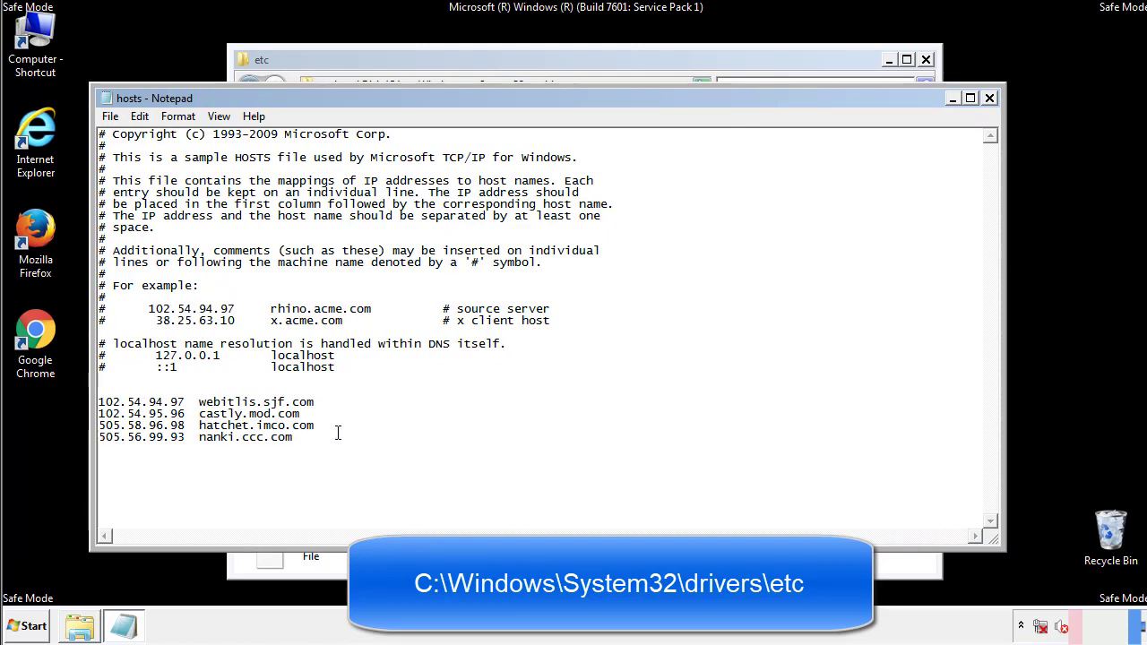
{"action": "left_click_drag", "start_coordinate": [320, 438], "coordinate": [99, 402]}
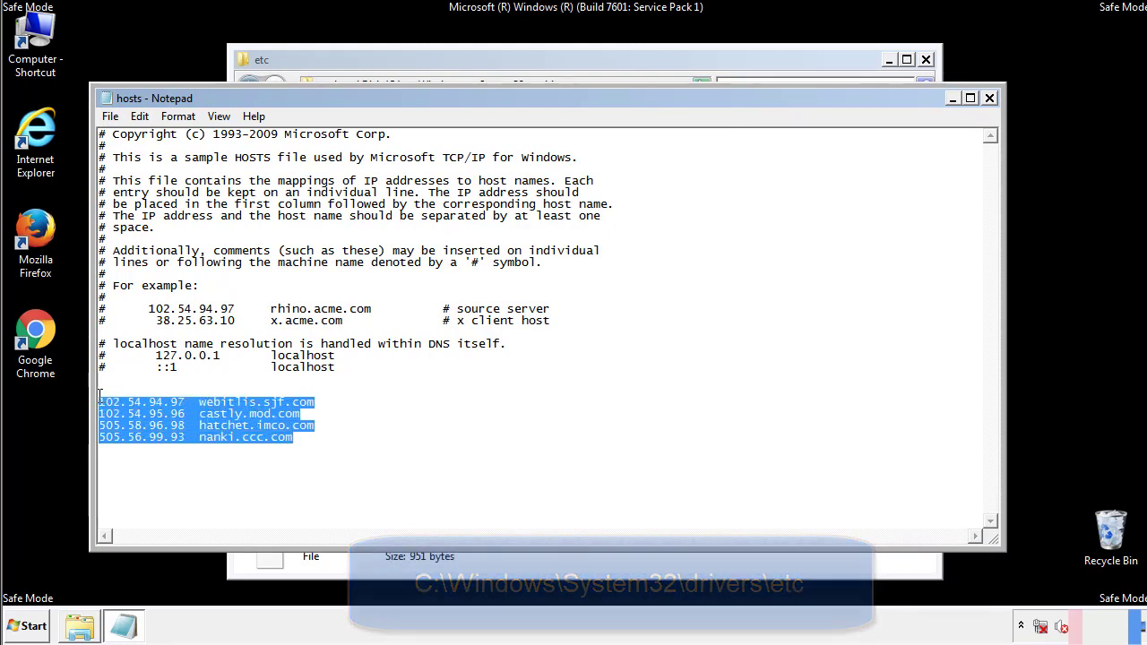
{"action": "key", "text": "Delete"}
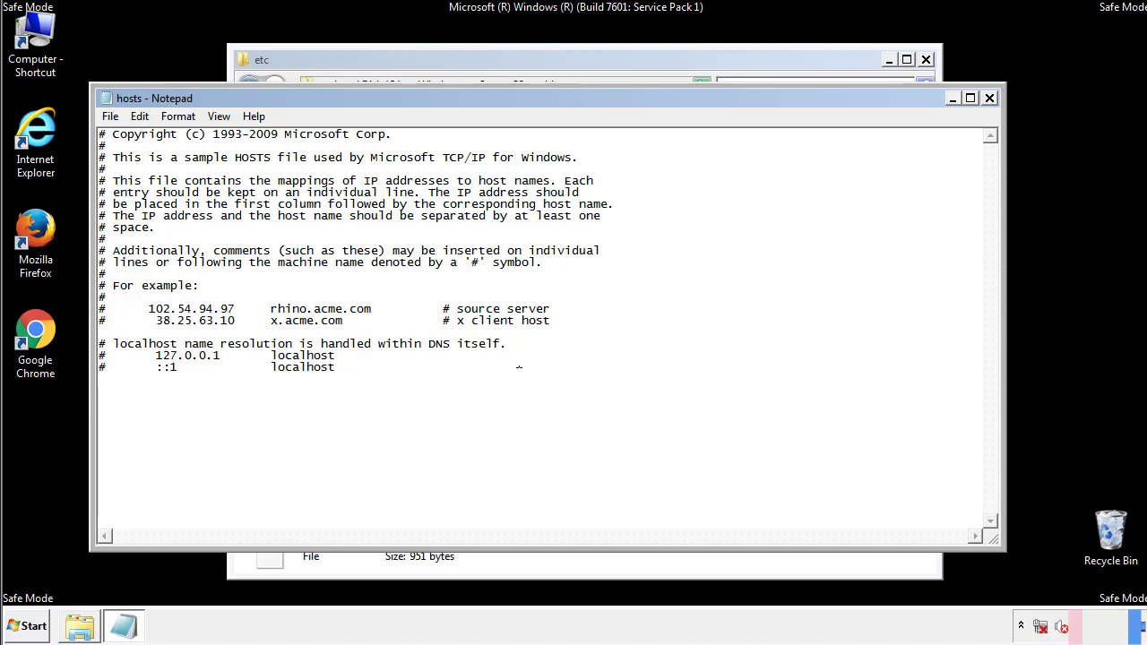
Save the edited hosts file and close the etc folder window.
{"action": "left_click", "coordinate": [989, 99]}
{"action": "left_click", "coordinate": [504, 327]}
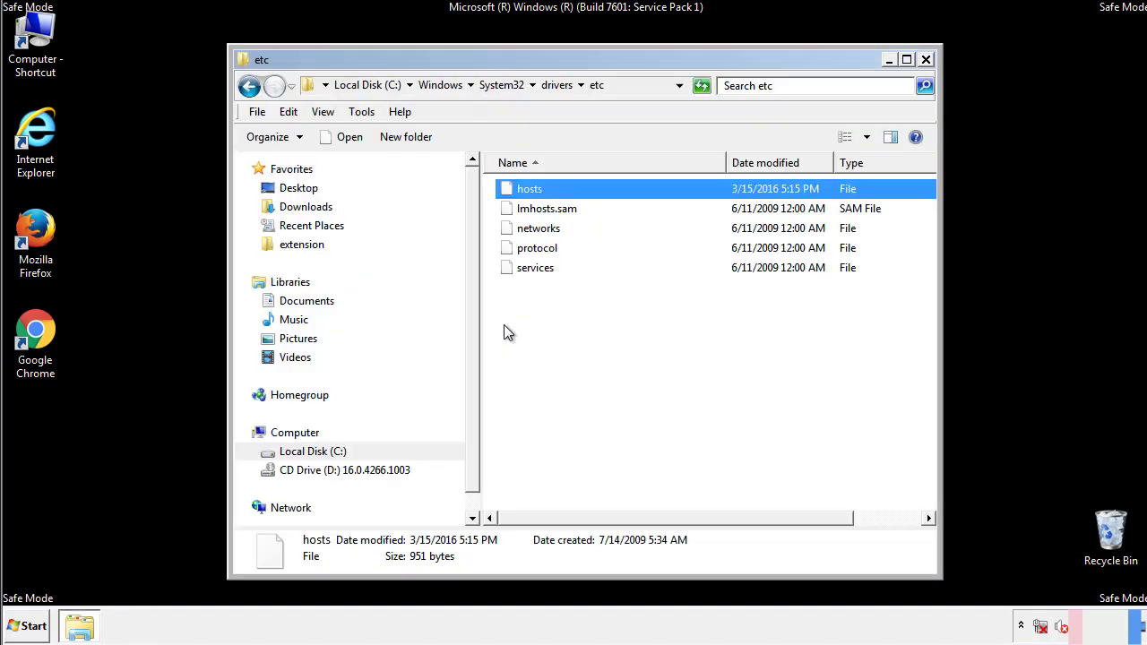
{"action": "left_click", "coordinate": [503, 334]}
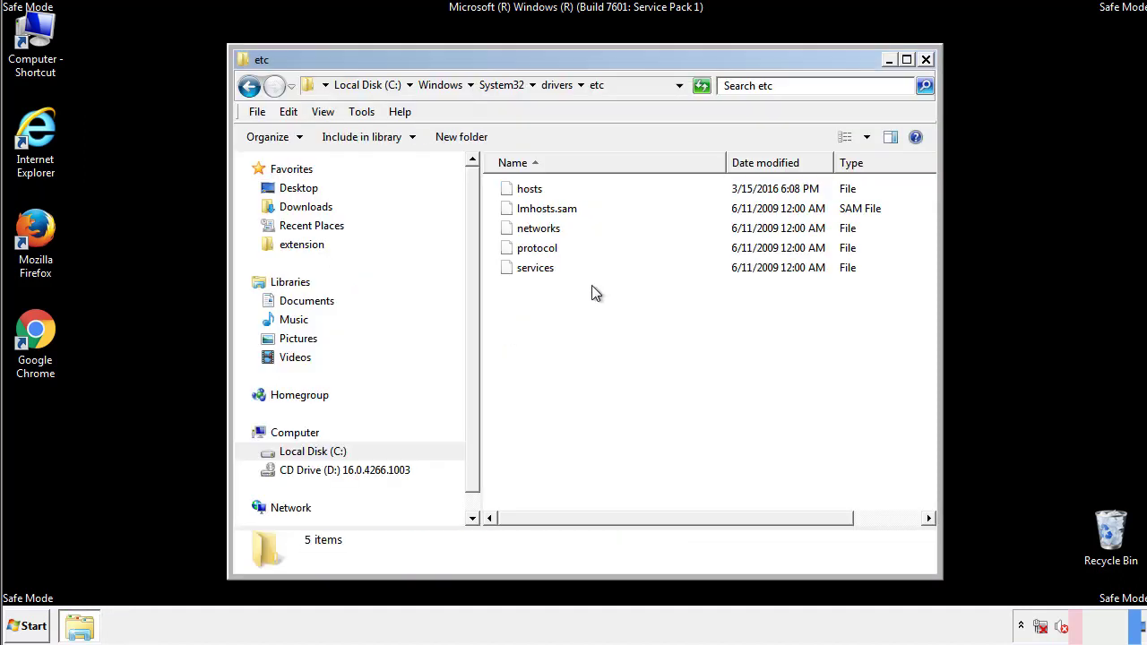
{"action": "left_click", "coordinate": [926, 59]}
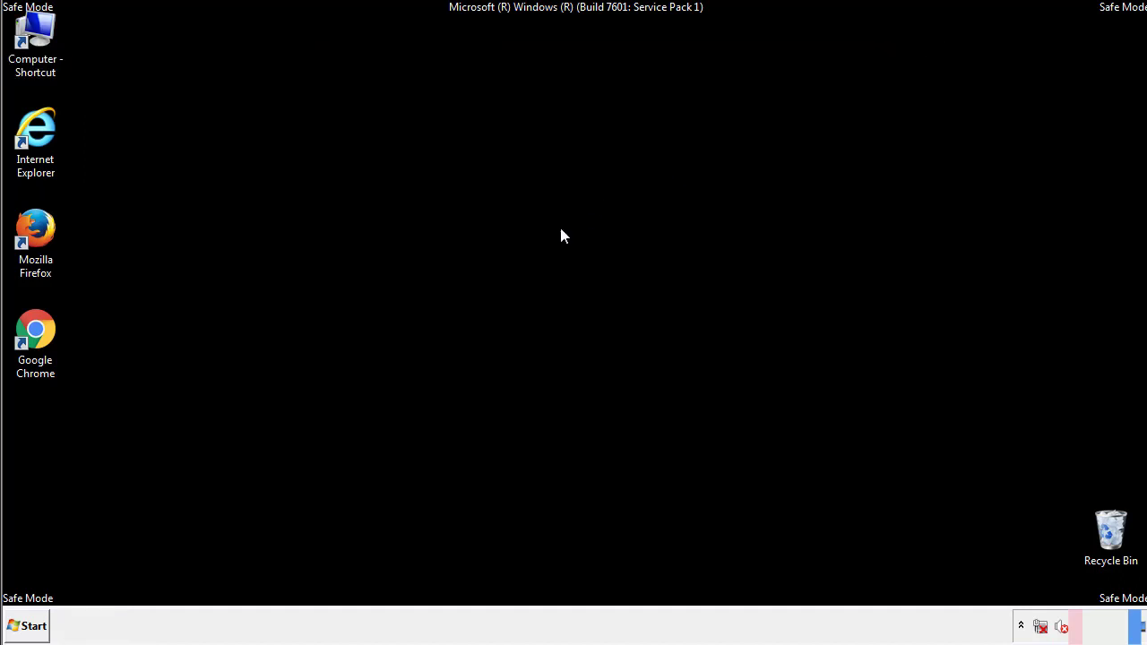
Open the Startup folder from the Start menu's All Programs list.
{"action": "left_click", "coordinate": [29, 625]}
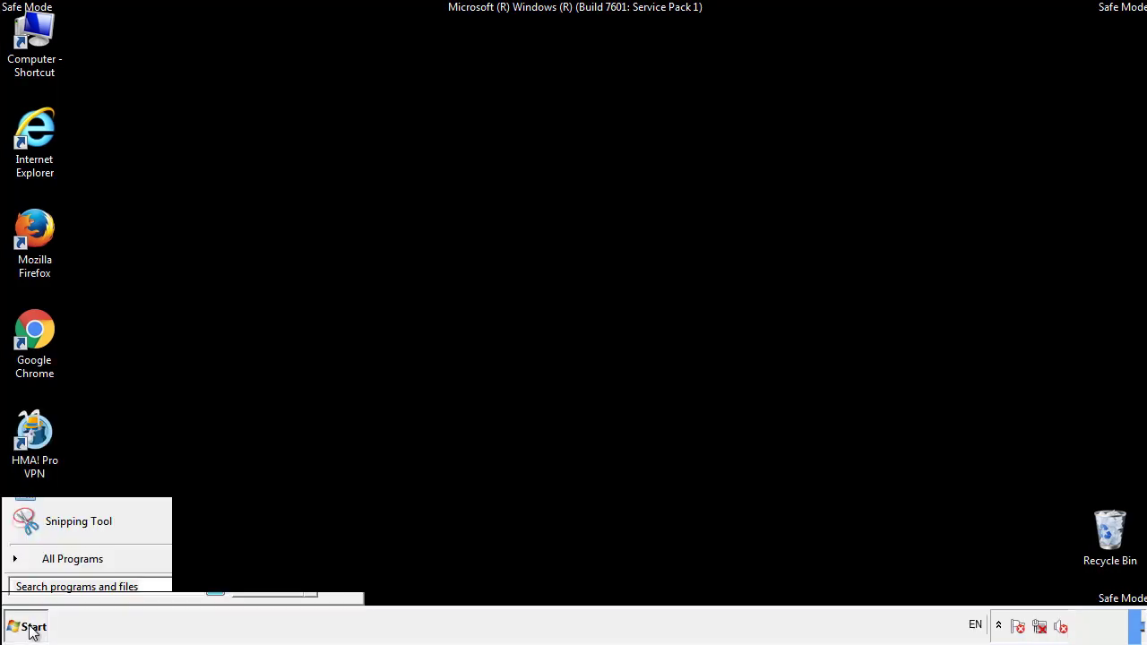
{"action": "left_click", "coordinate": [51, 565]}
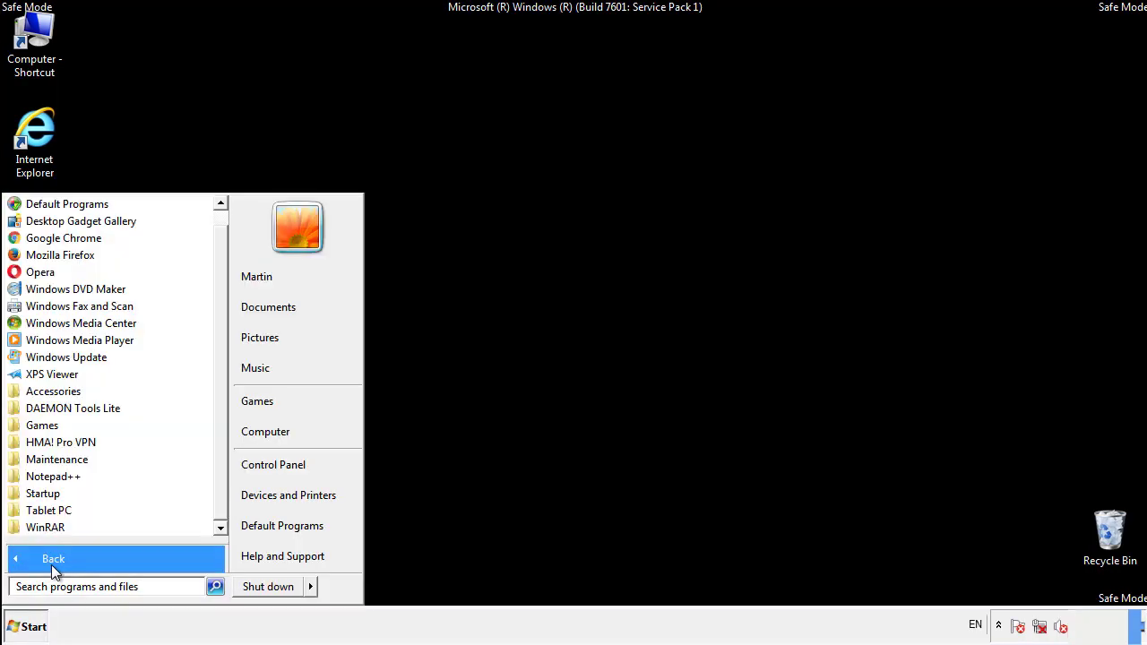
{"action": "right_click", "coordinate": [47, 498]}
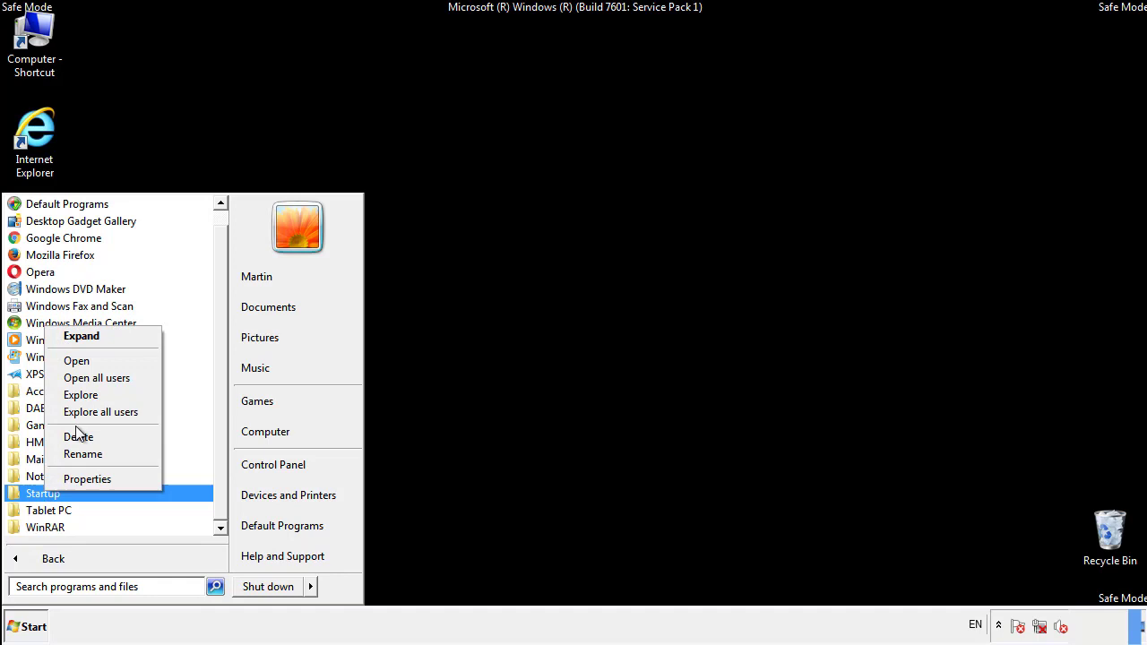
{"action": "left_click", "coordinate": [87, 360]}
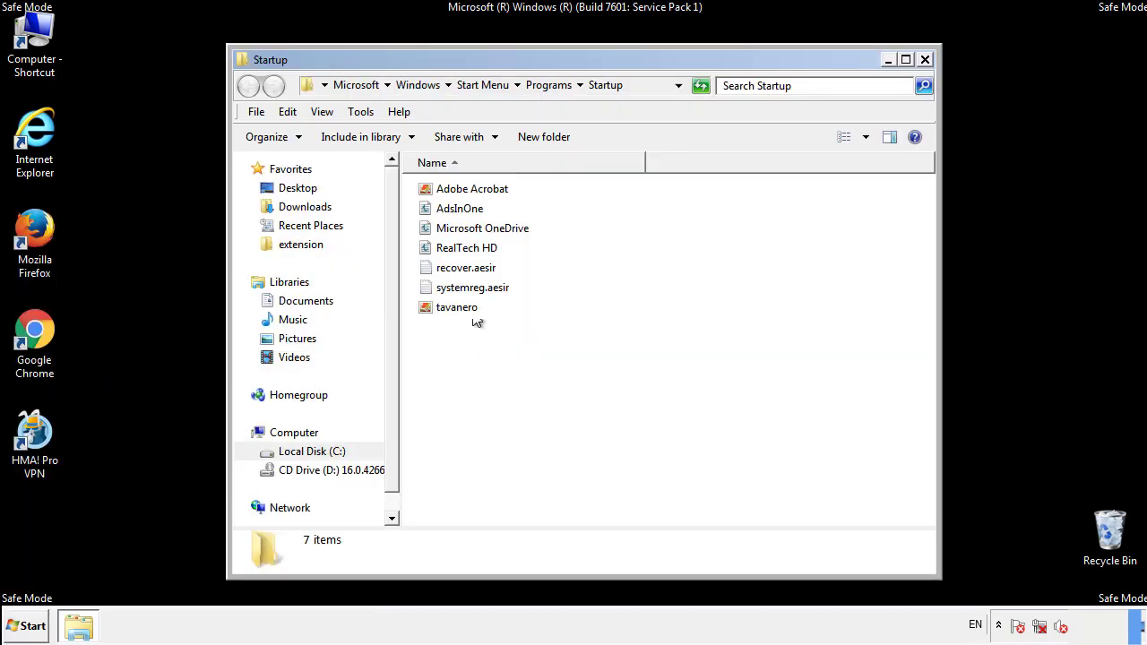
Delete AdsInOne, recover.aesir, systemreg.aesir and tavanero from the Startup folder.
{"action": "left_click", "coordinate": [466, 211]}
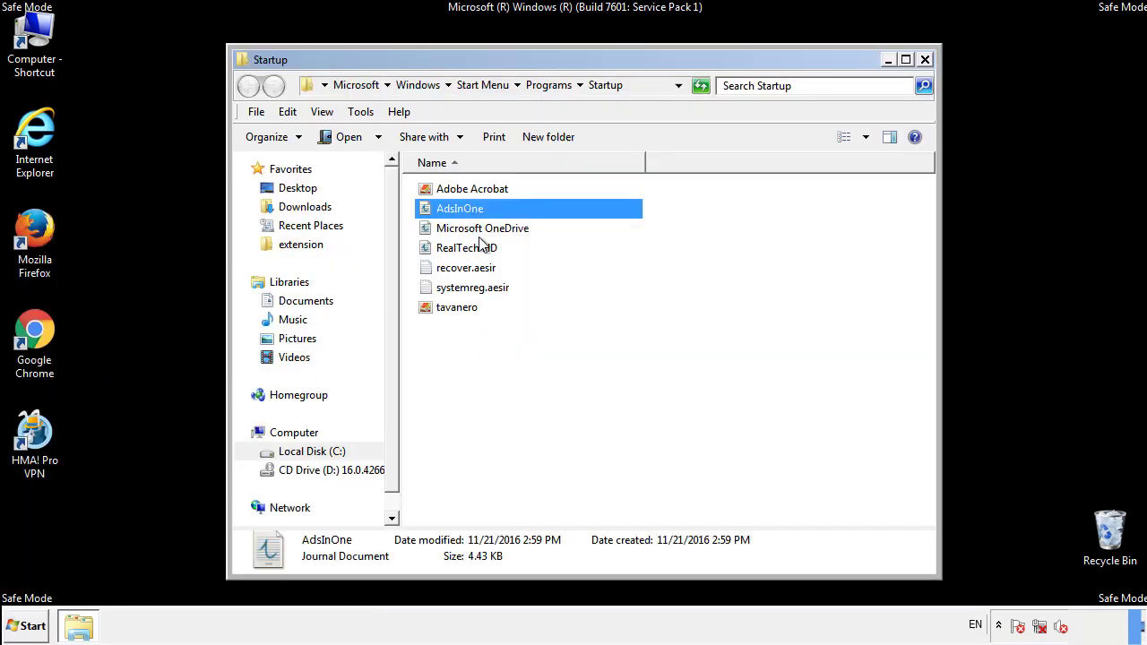
{"action": "left_click", "coordinate": [479, 267], "text": "ctrl"}
{"action": "left_click", "coordinate": [474, 287], "text": "ctrl"}
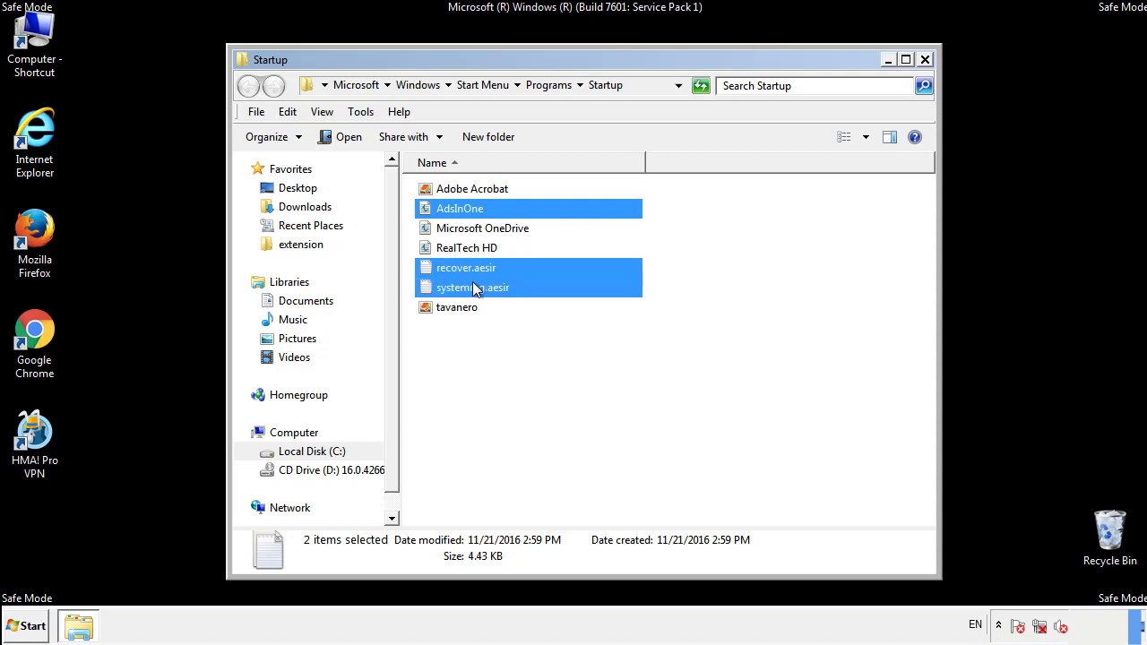
{"action": "left_click", "coordinate": [458, 304], "text": "ctrl"}
{"action": "right_click", "coordinate": [454, 308]}
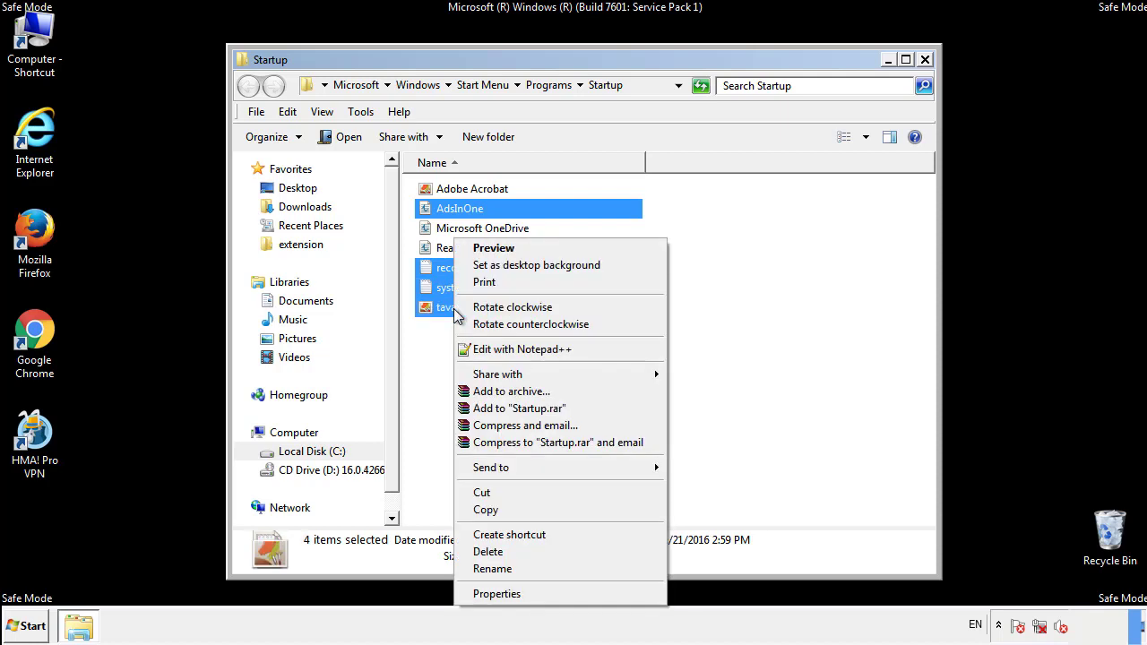
{"action": "left_click", "coordinate": [486, 551]}
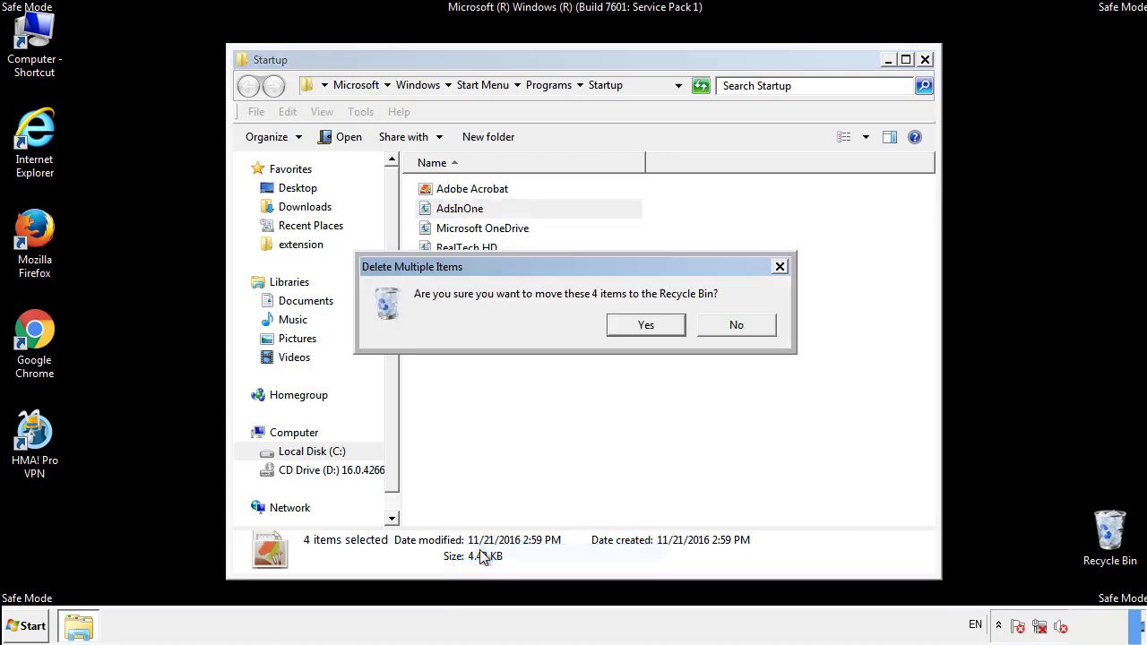
{"action": "left_click", "coordinate": [633, 326]}
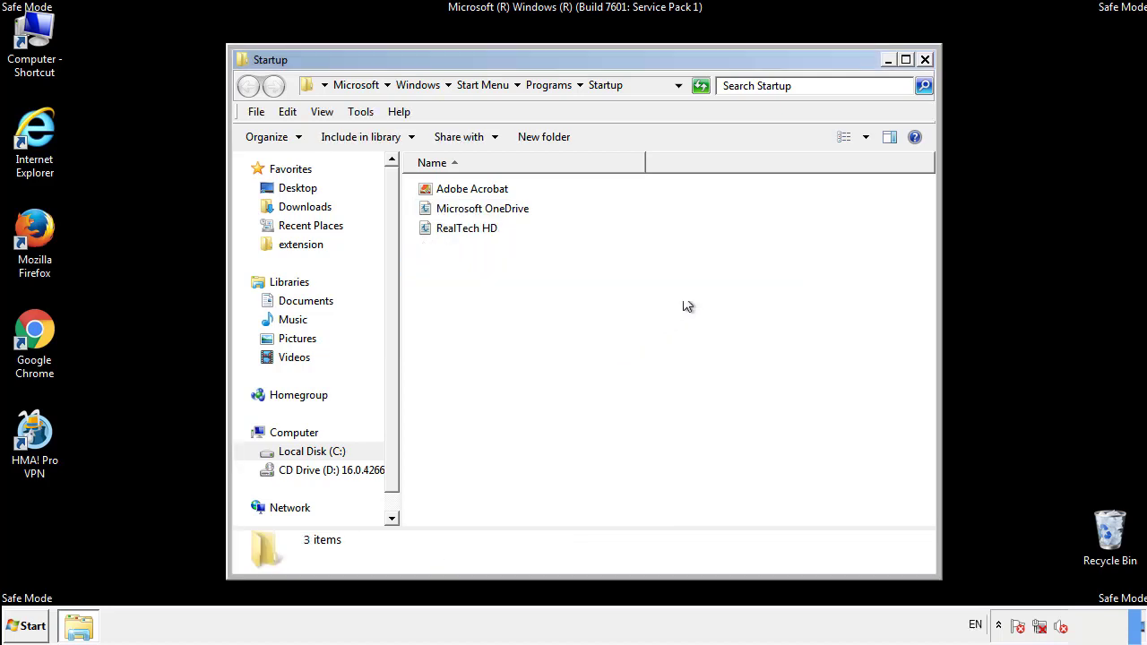
Close the Startup folder and launch Registry Editor with 'regedit'.
{"action": "left_click", "coordinate": [926, 64]}
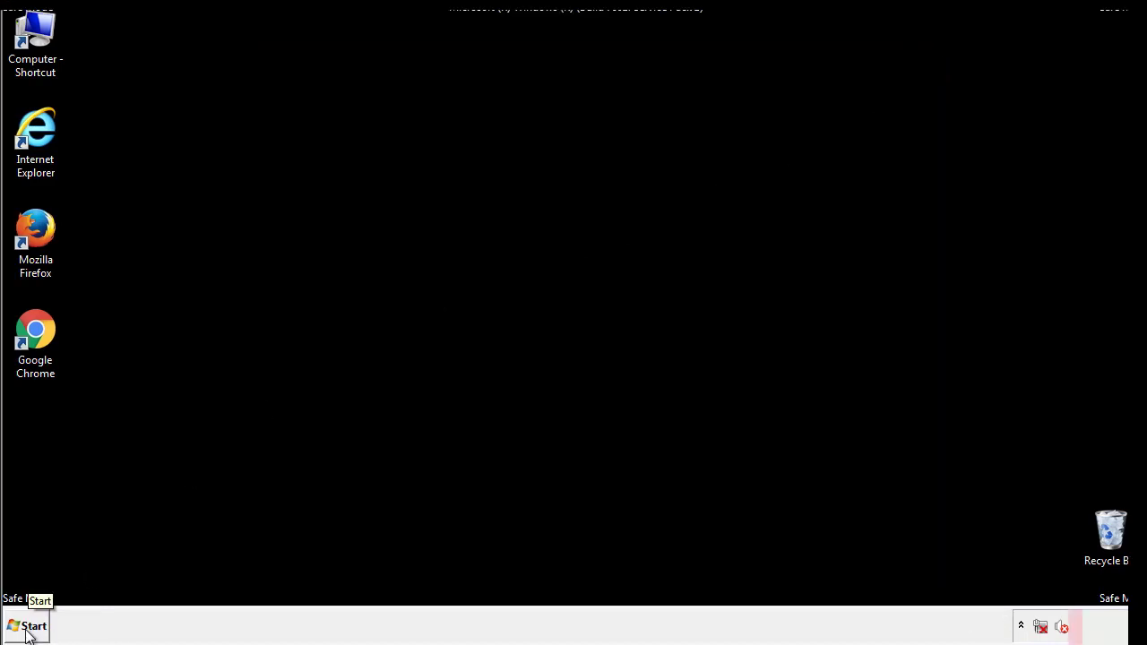
{"action": "left_click", "coordinate": [27, 632]}
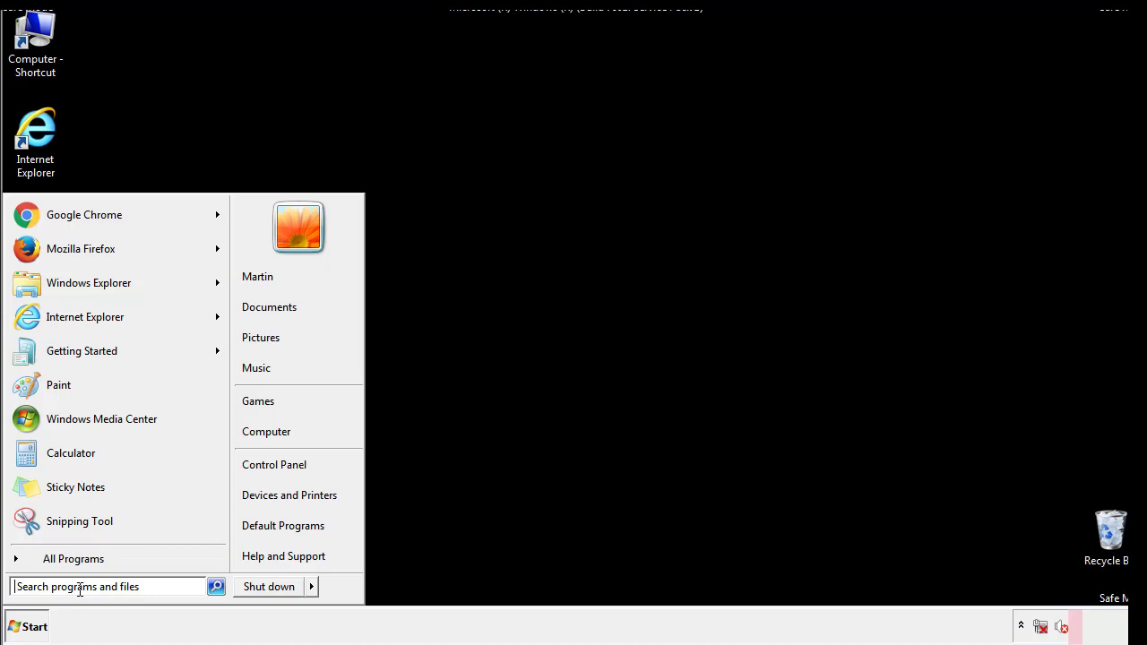
{"action": "type", "text": "reged"}
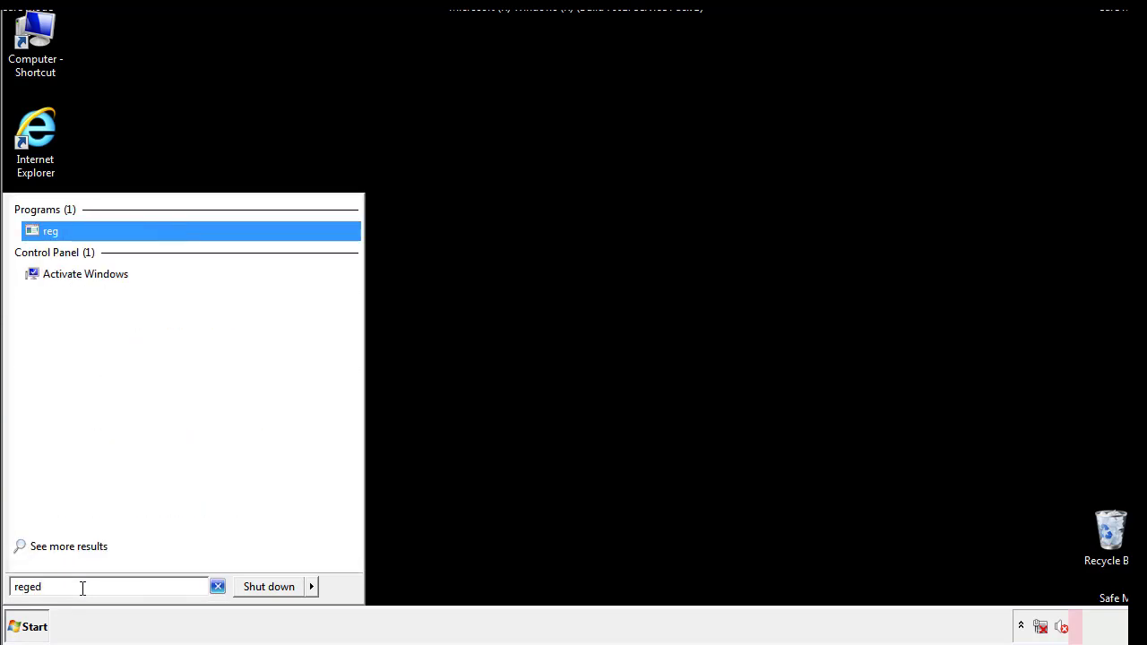
{"action": "type", "text": "it"}
{"action": "key", "text": "Return"}
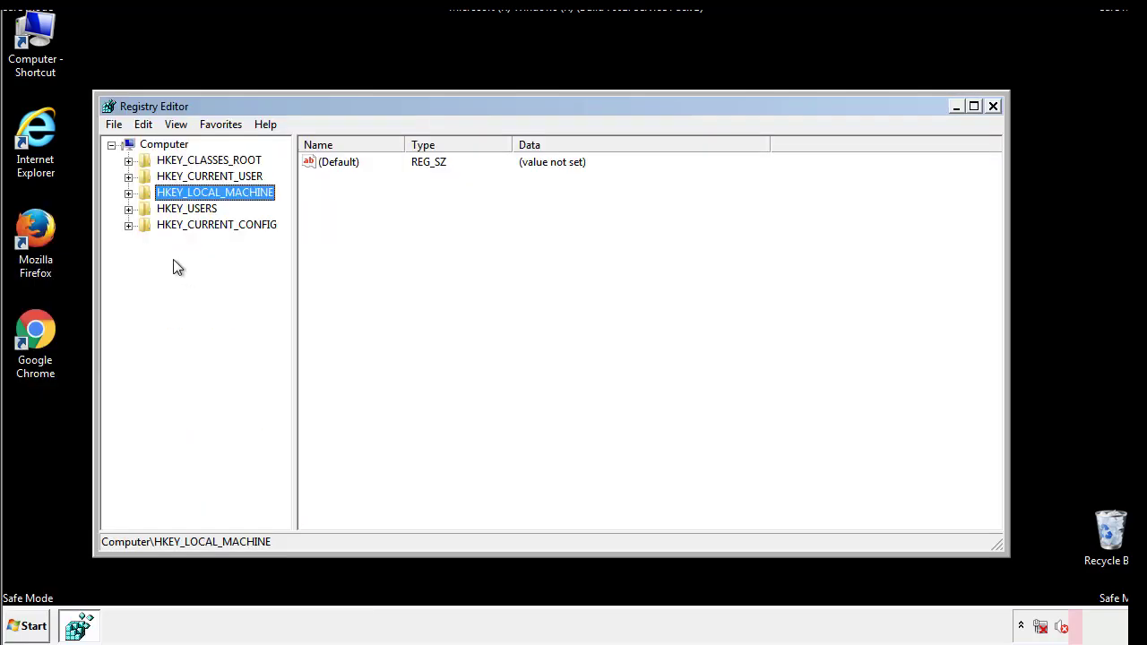
Navigate to HKLM\SOFTWARE\Microsoft\Windows\CurrentVersion\Run to view its startup values.
{"action": "left_click", "coordinate": [129, 195]}
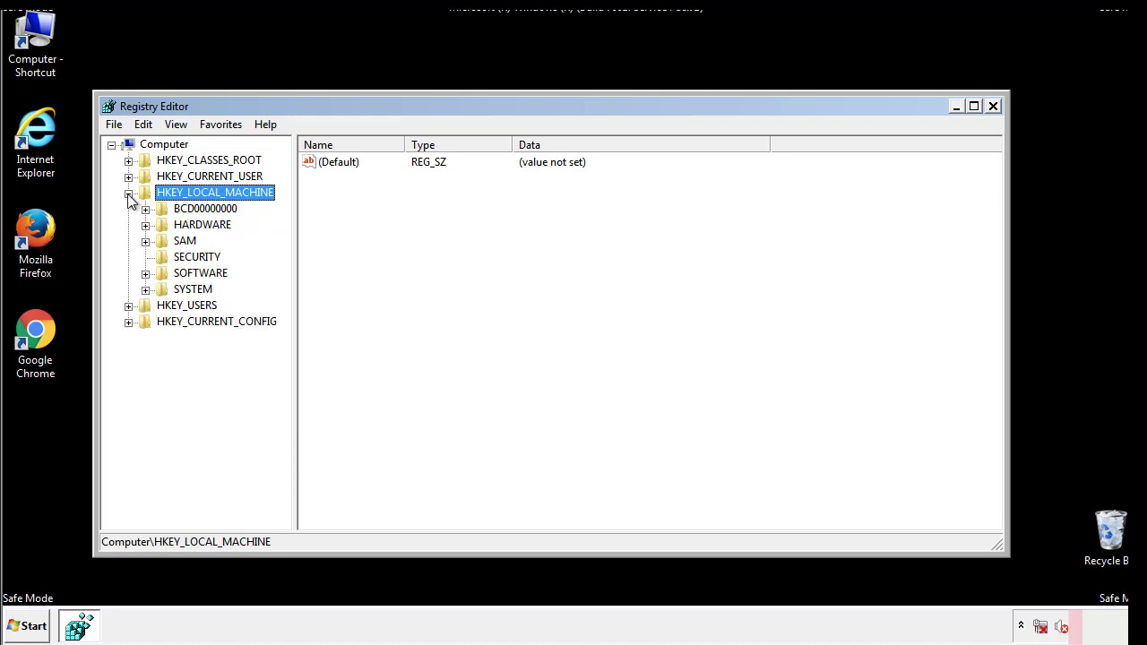
{"action": "left_click", "coordinate": [145, 273]}
{"action": "left_click_drag", "start_coordinate": [282, 265], "coordinate": [284, 297]}
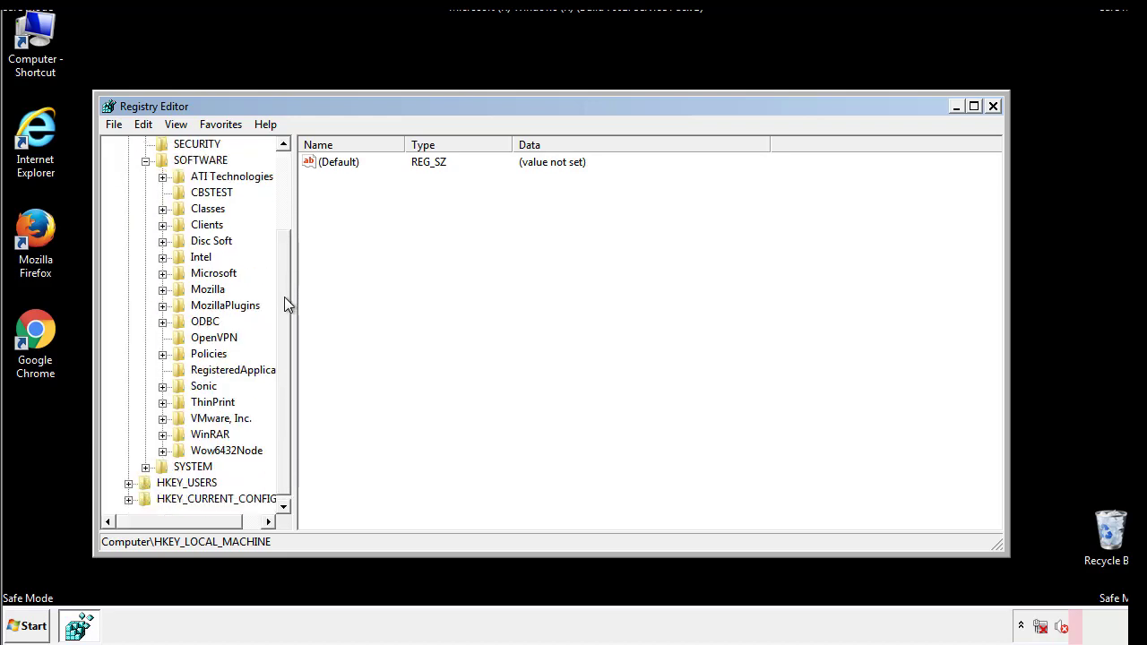
{"action": "left_click", "coordinate": [162, 273]}
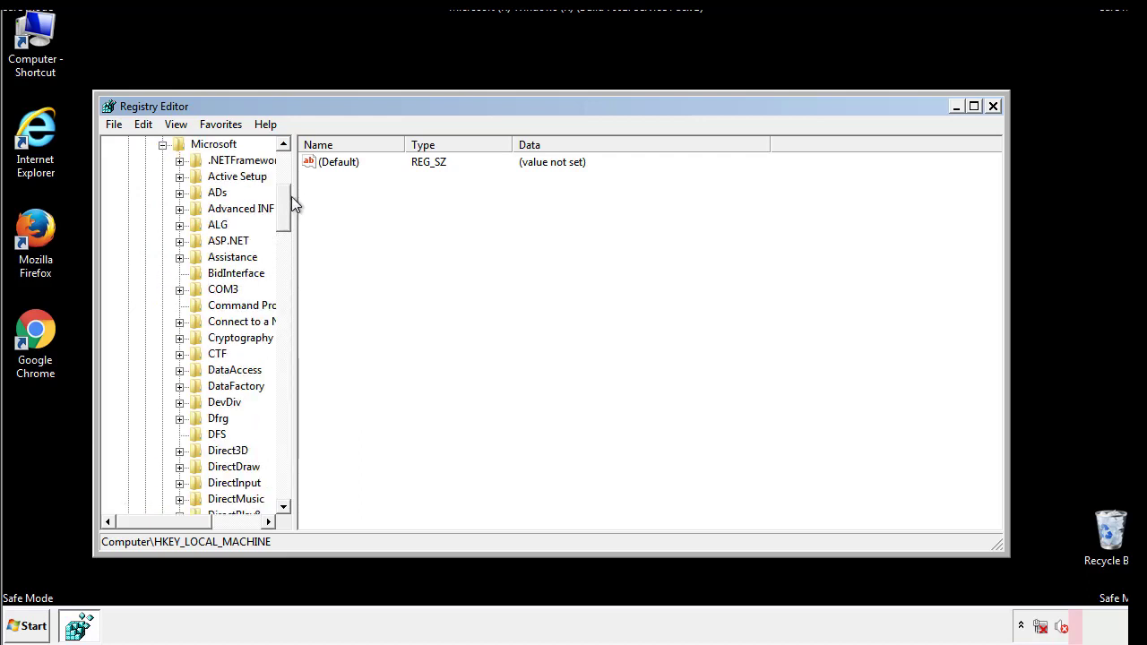
{"action": "mouse_move", "coordinate": [283, 222]}
{"action": "left_mouse_down"}
{"action": "mouse_move", "coordinate": [283, 474]}
{"action": "mouse_move", "coordinate": [281, 463]}
{"action": "left_mouse_up"}
{"action": "left_click", "coordinate": [179, 273]}
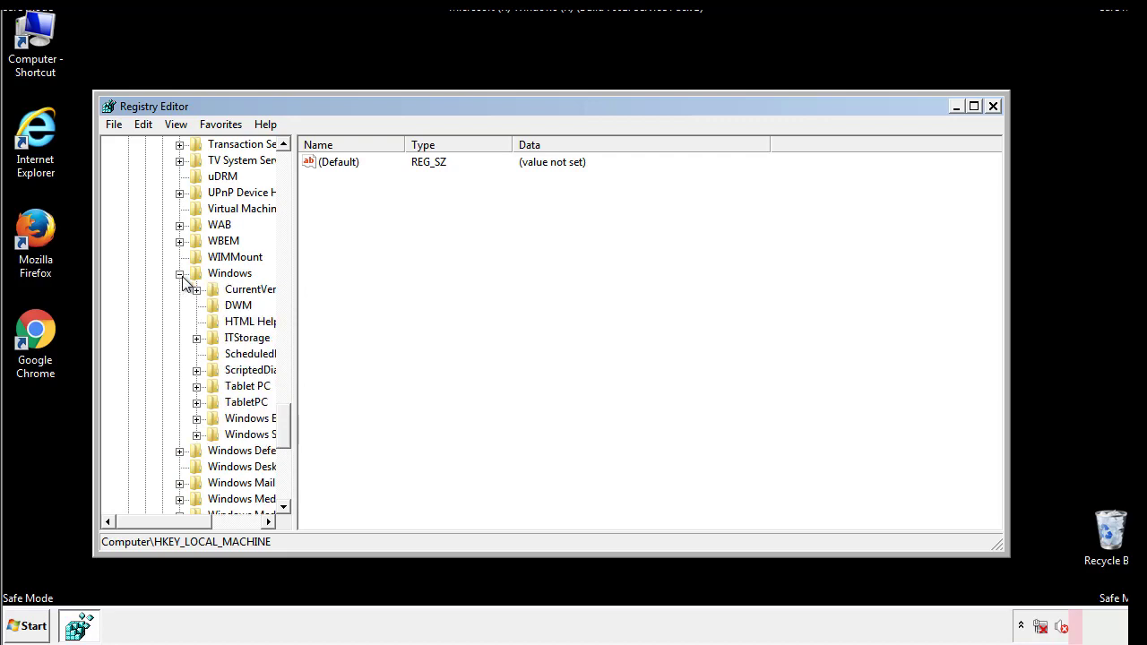
{"action": "left_click_drag", "start_coordinate": [156, 523], "coordinate": [182, 526]}
{"action": "left_click", "coordinate": [151, 289]}
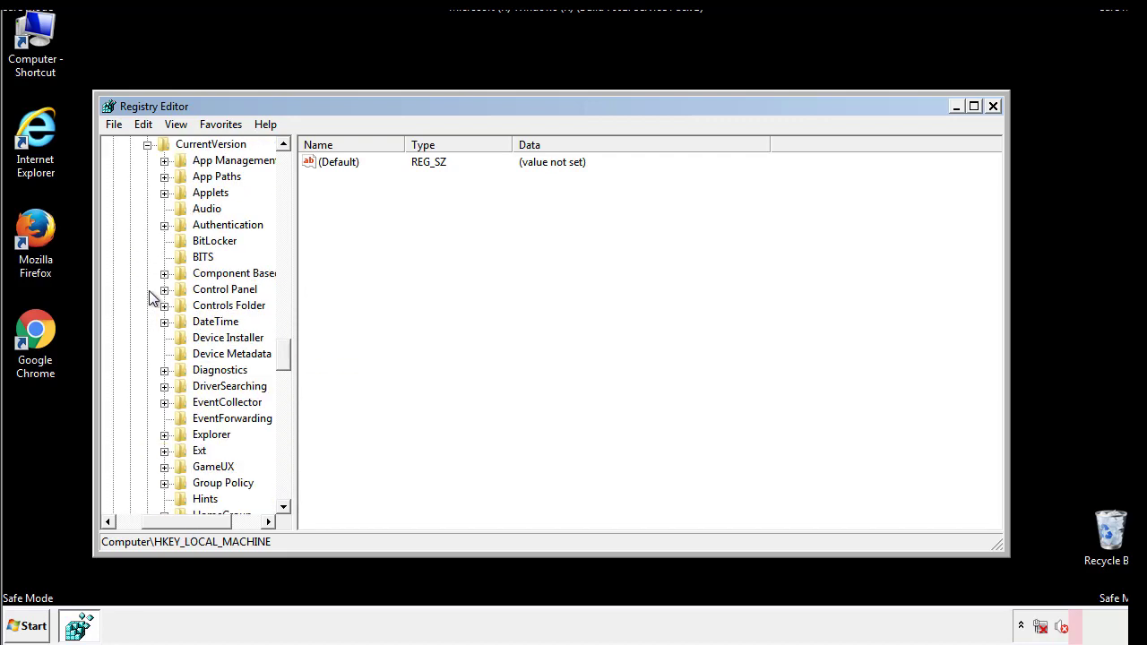
{"action": "left_click_drag", "start_coordinate": [291, 354], "coordinate": [284, 417]}
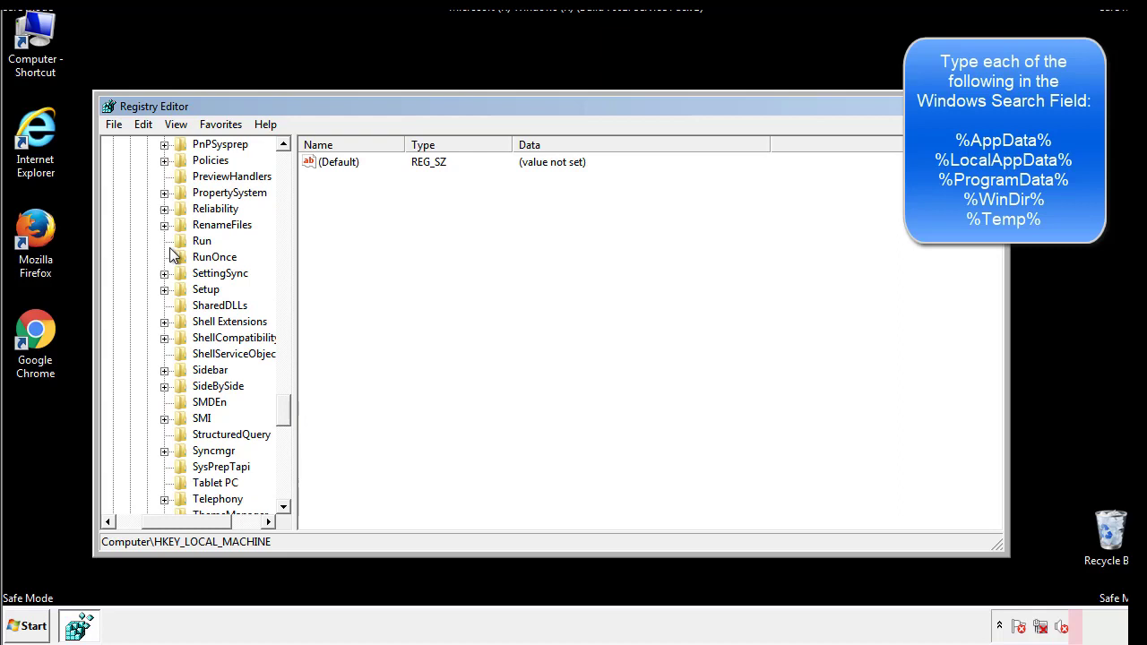
{"action": "left_click", "coordinate": [187, 243]}
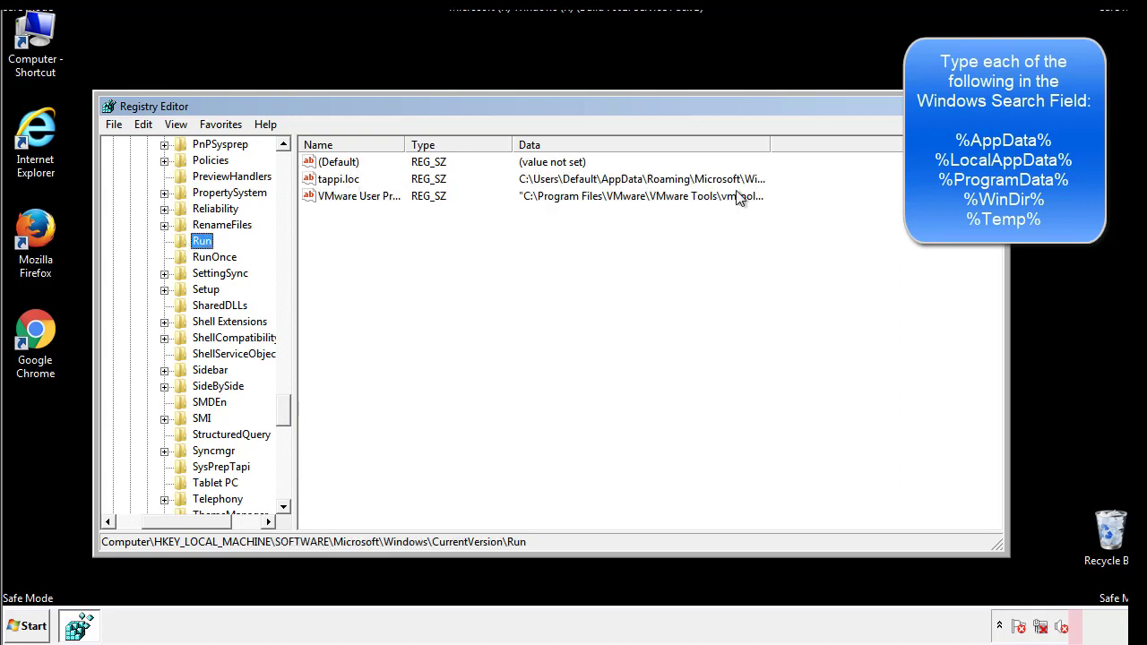
Delete the tappi.loc value from the Run key and confirm.
{"action": "left_click", "coordinate": [339, 182]}
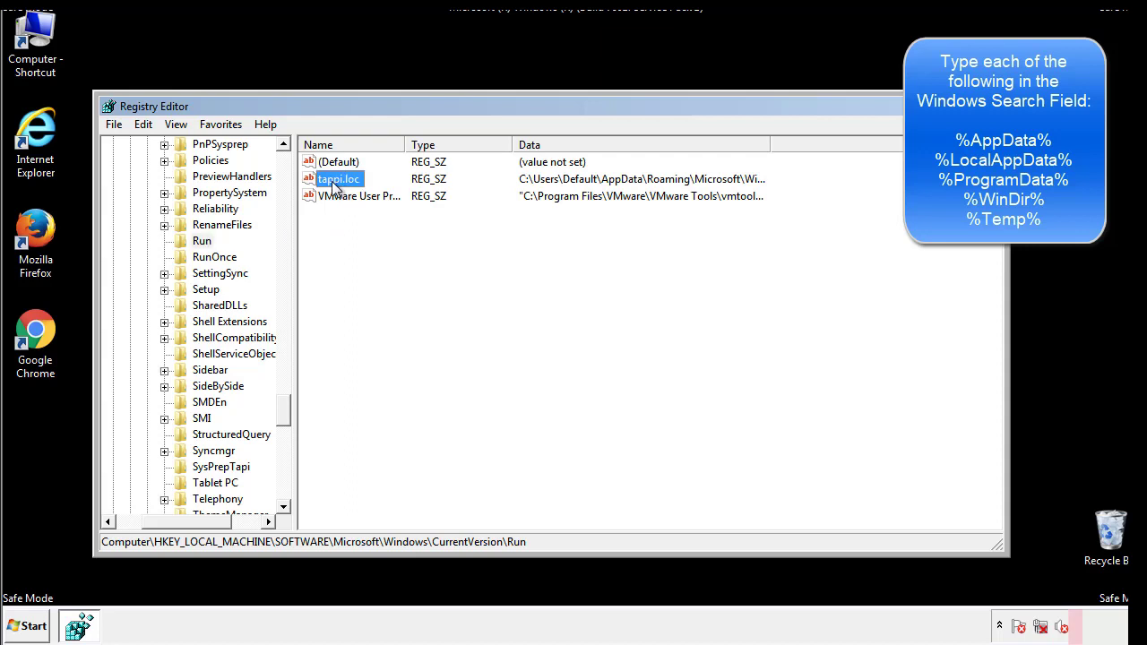
{"action": "right_click", "coordinate": [332, 181]}
{"action": "left_click", "coordinate": [358, 234]}
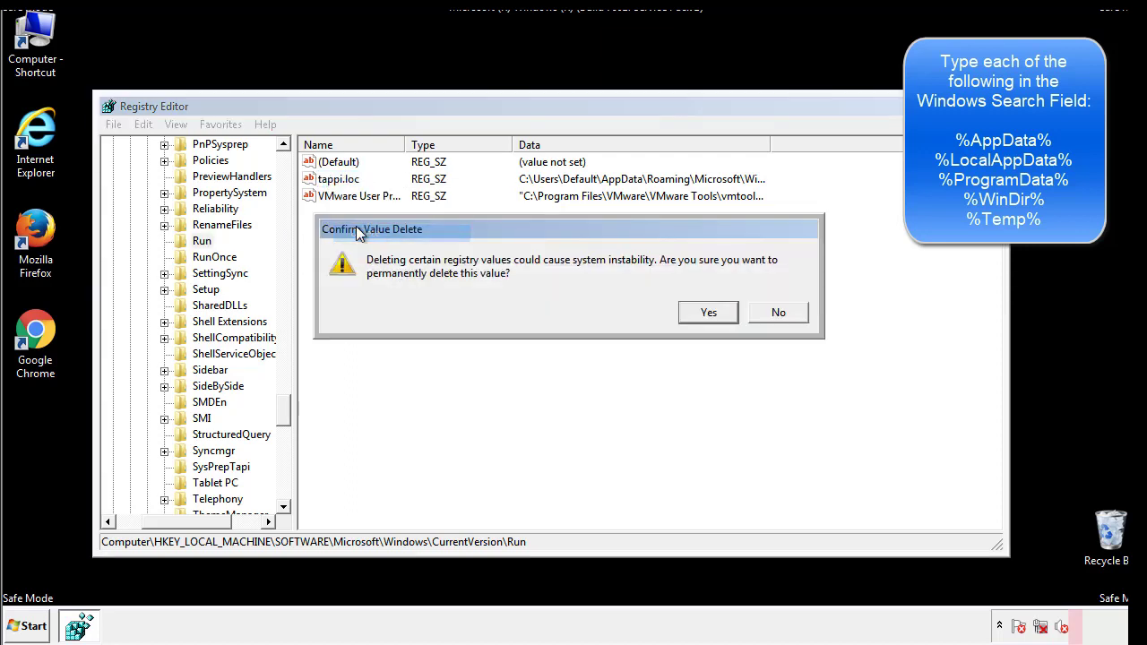
{"action": "left_click", "coordinate": [698, 316]}
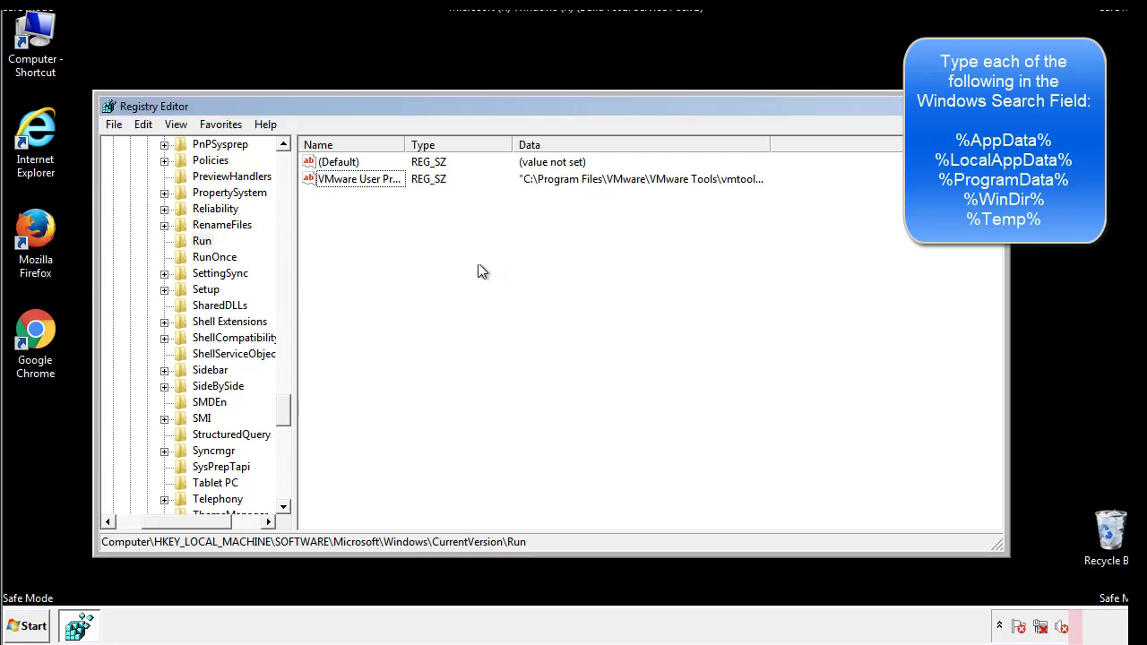
{"action": "left_click_drag", "start_coordinate": [287, 405], "coordinate": [283, 488]}
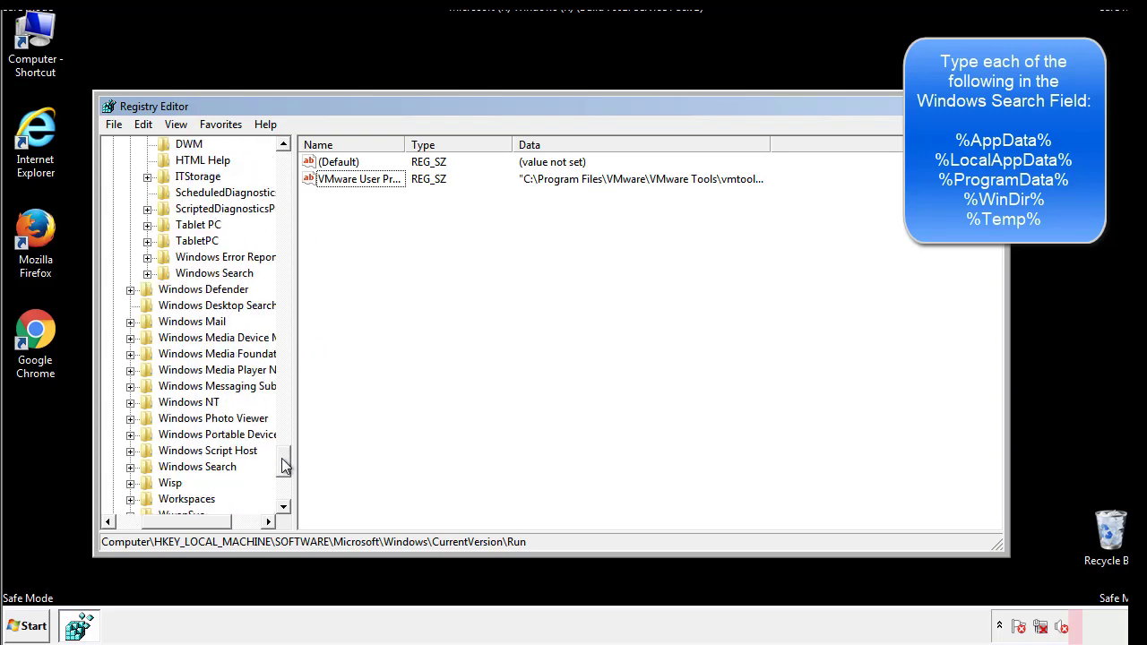
{"action": "left_click_drag", "start_coordinate": [193, 525], "coordinate": [148, 535]}
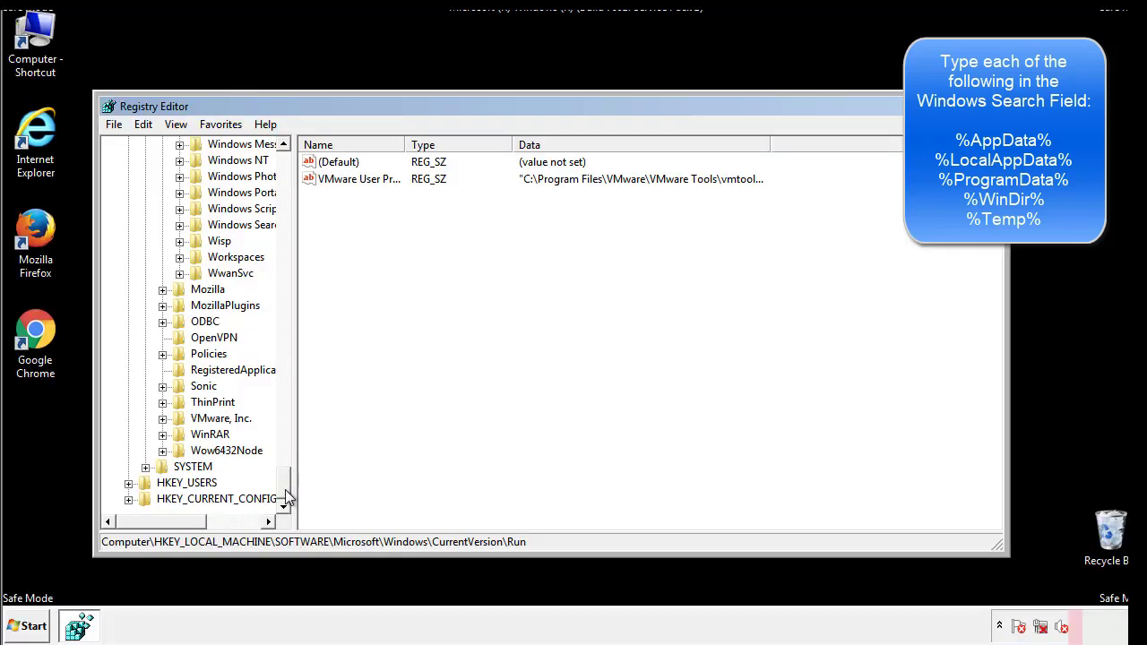
{"action": "left_click_drag", "start_coordinate": [285, 489], "coordinate": [292, 170]}
Collapse HKLM and expand HKCU\Software\Microsoft\Windows\CurrentVersion.
{"action": "left_click", "coordinate": [128, 193]}
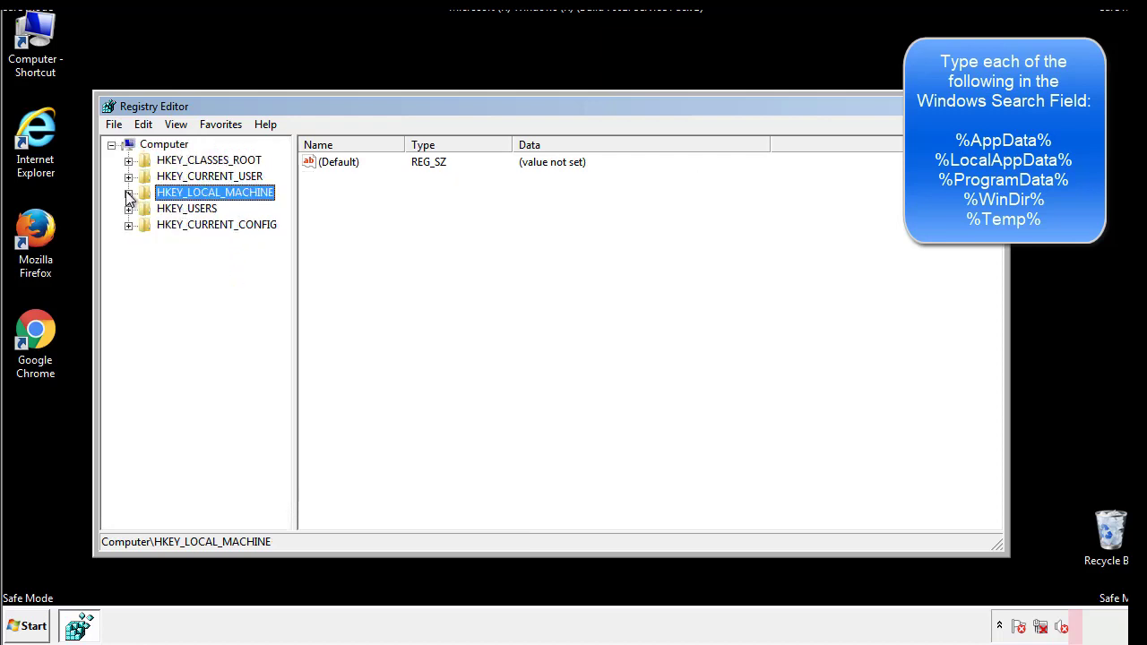
{"action": "left_click", "coordinate": [128, 176]}
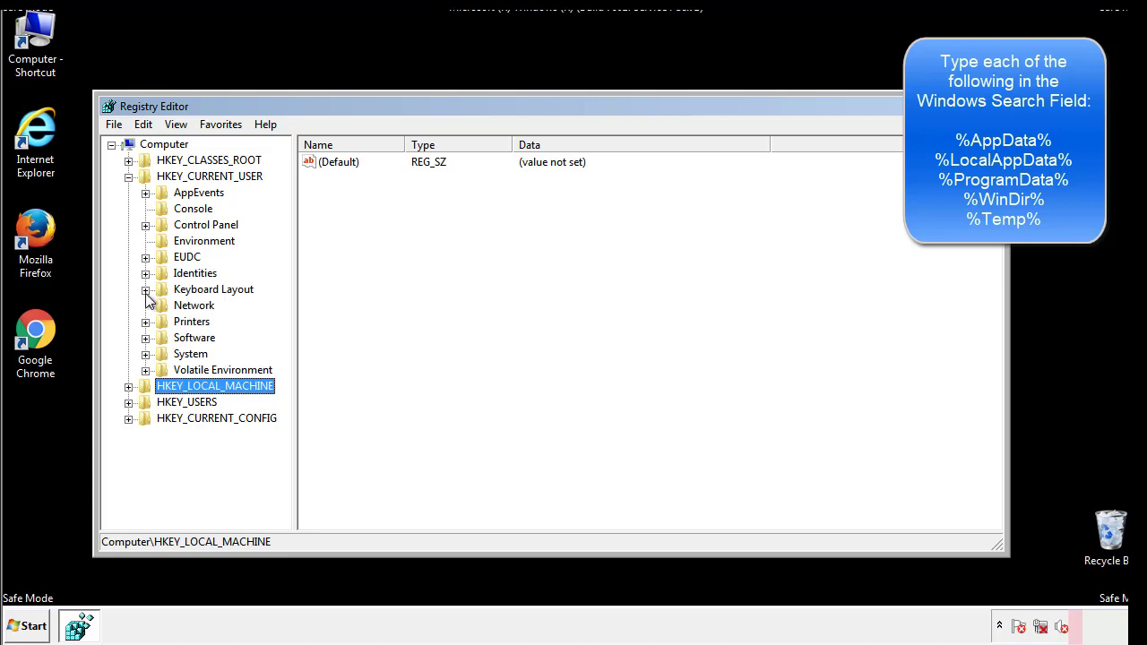
{"action": "left_click", "coordinate": [146, 338]}
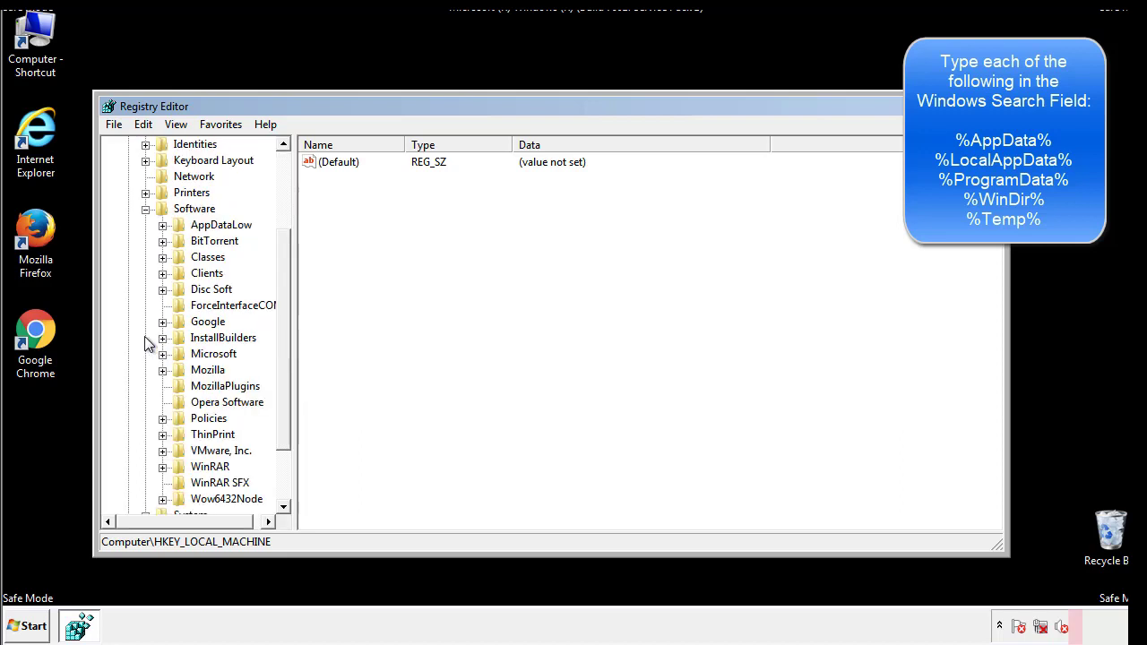
{"action": "left_click_drag", "start_coordinate": [281, 325], "coordinate": [282, 341]}
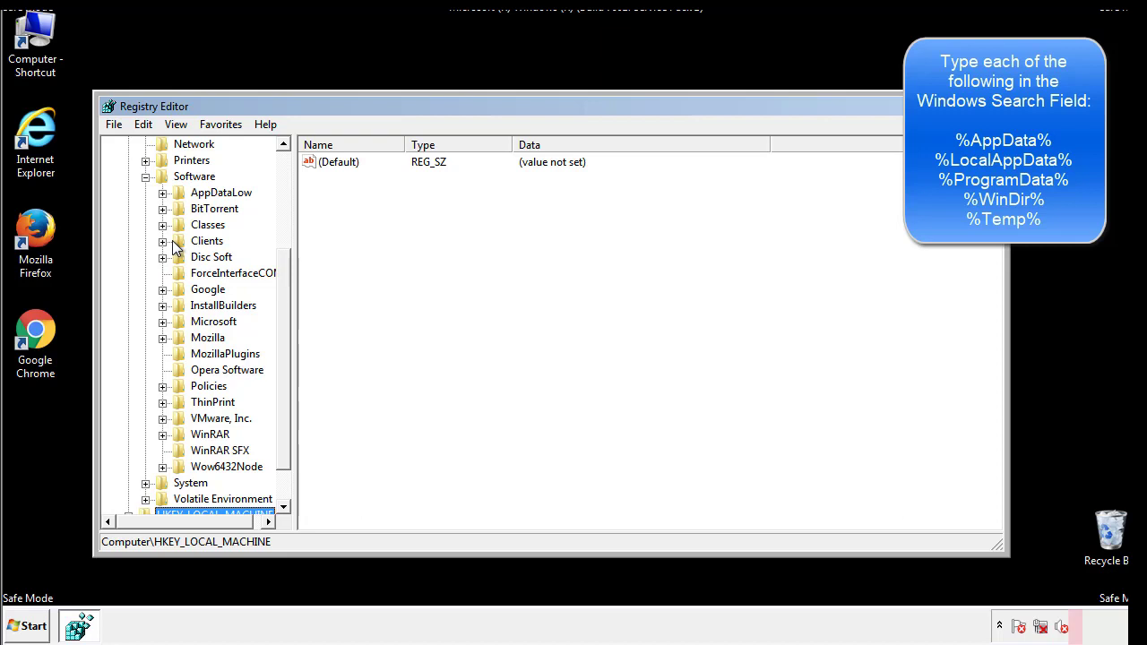
{"action": "left_click", "coordinate": [162, 326]}
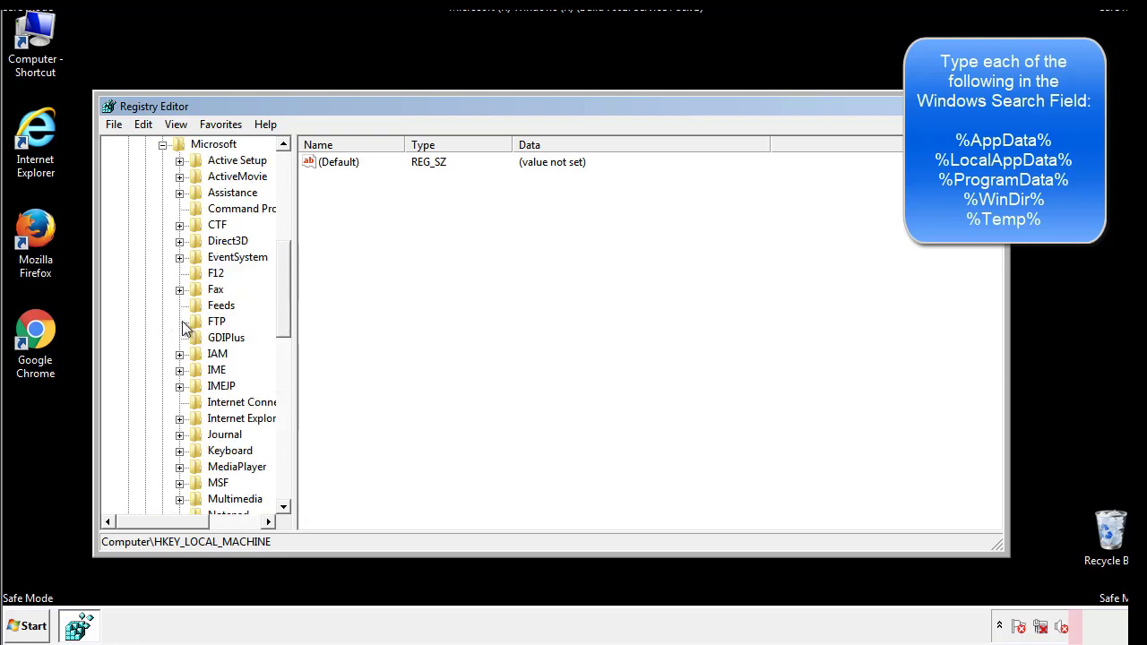
{"action": "left_click_drag", "start_coordinate": [282, 261], "coordinate": [283, 373]}
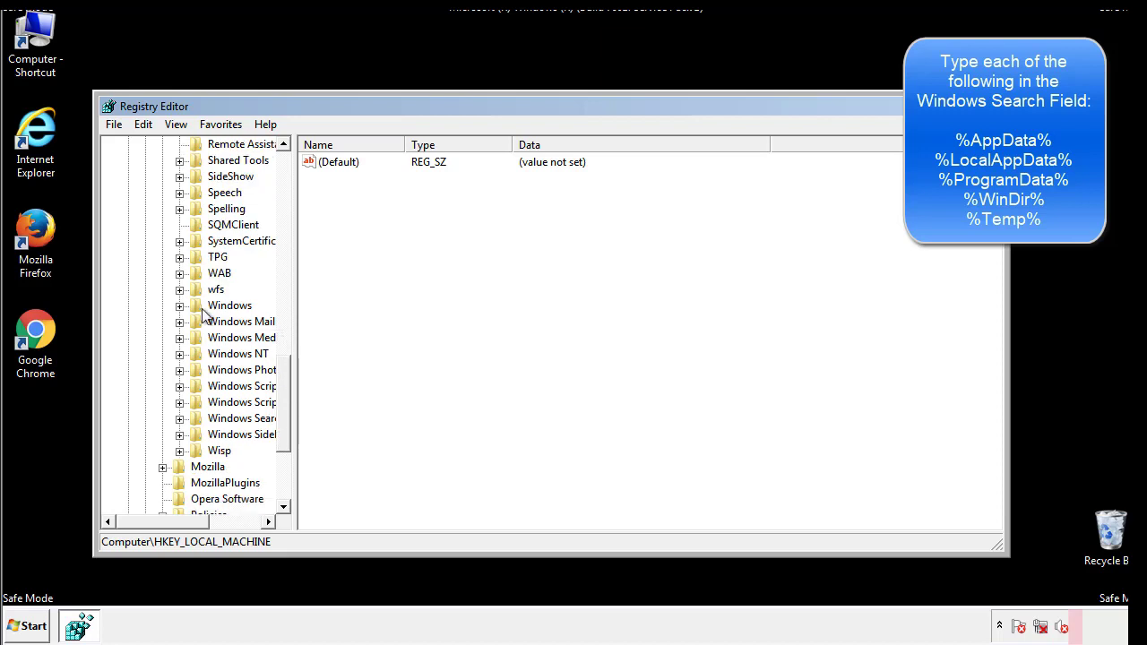
{"action": "left_click", "coordinate": [180, 306]}
{"action": "left_click", "coordinate": [196, 322]}
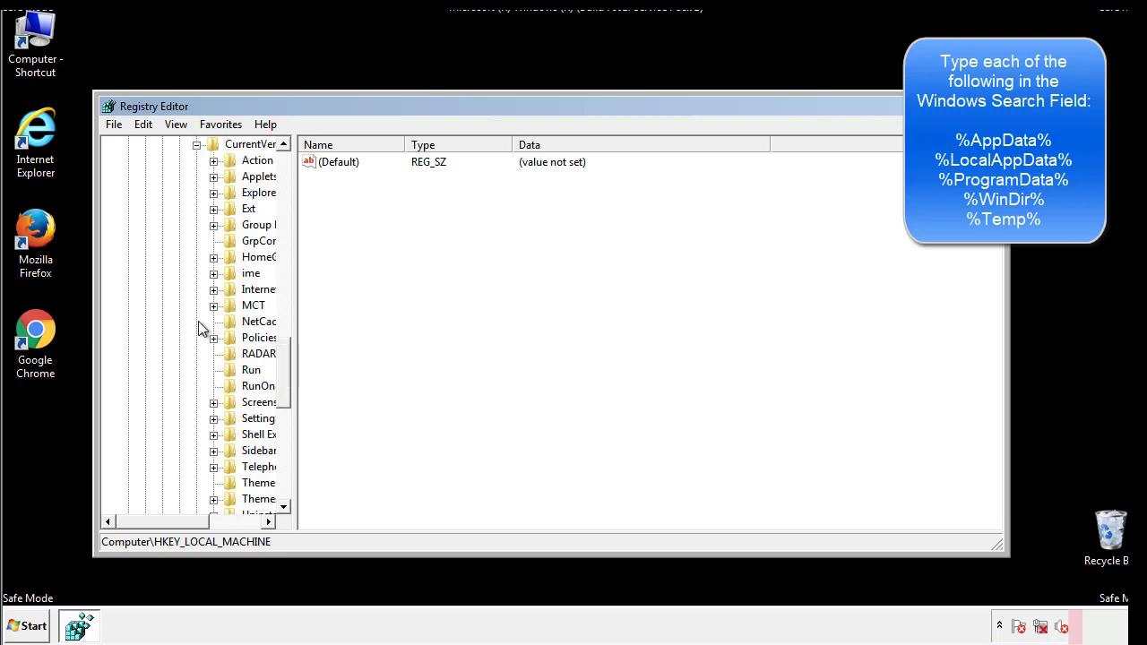
{"action": "left_click_drag", "start_coordinate": [174, 527], "coordinate": [201, 525]}
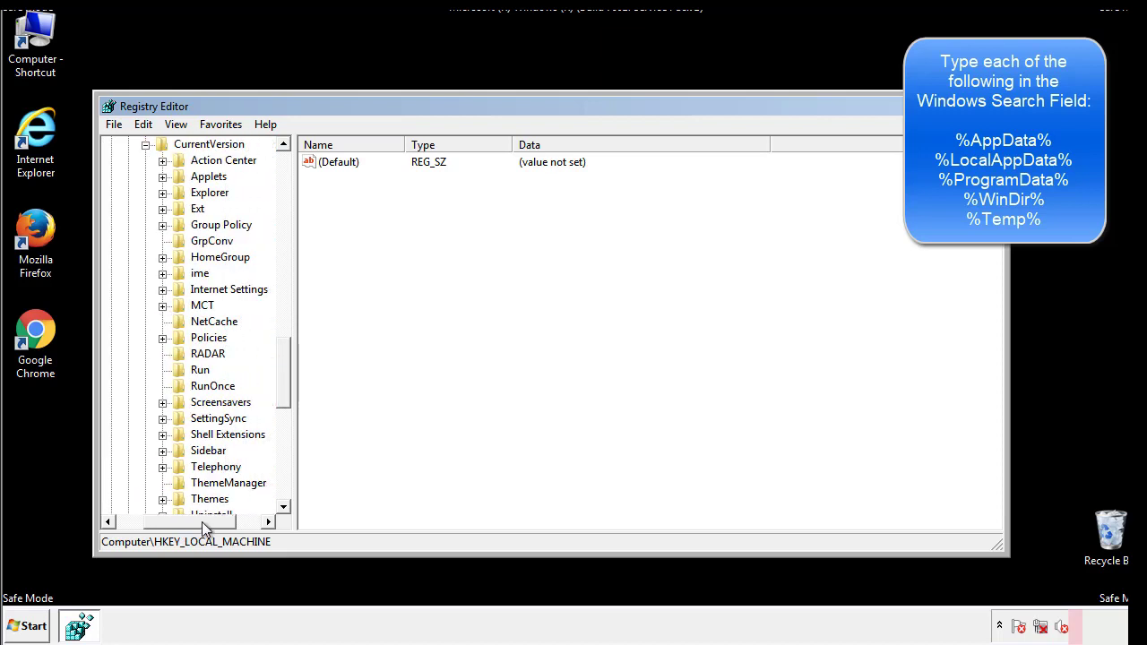
Review the HKCU Run values, only Default and DAEMON Tools Lite, then collapse Windows.
{"action": "left_click", "coordinate": [196, 369]}
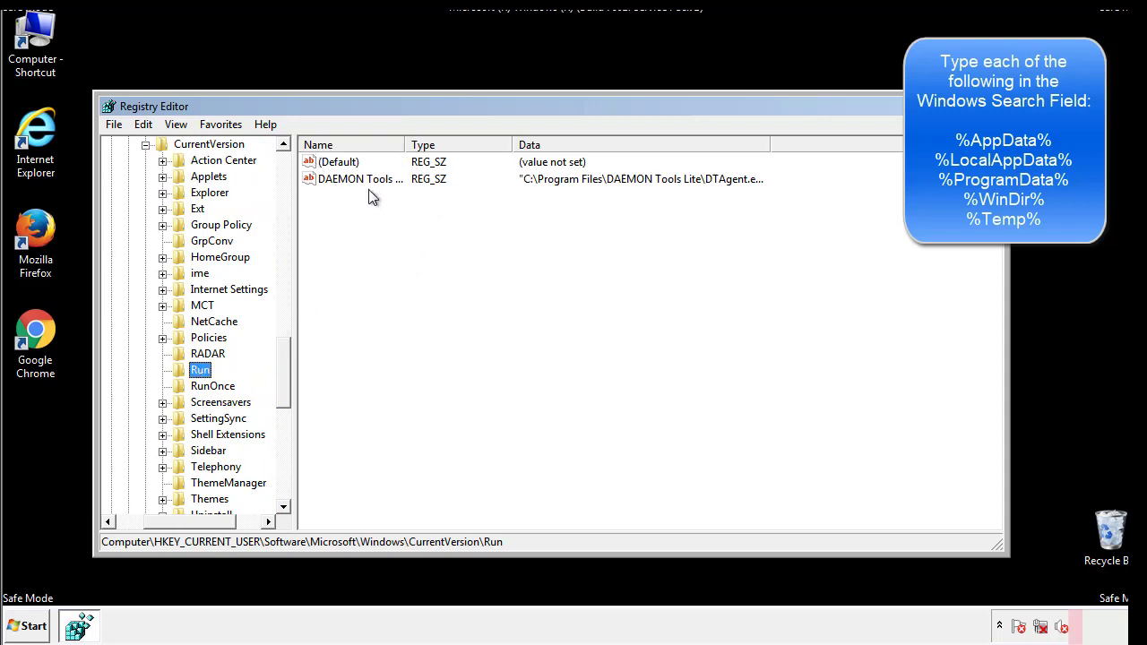
{"action": "left_click", "coordinate": [488, 209]}
{"action": "left_click_drag", "start_coordinate": [334, 260], "coordinate": [376, 204]}
{"action": "left_click_drag", "start_coordinate": [190, 519], "coordinate": [162, 521]}
{"action": "left_click_drag", "start_coordinate": [290, 389], "coordinate": [283, 374]}
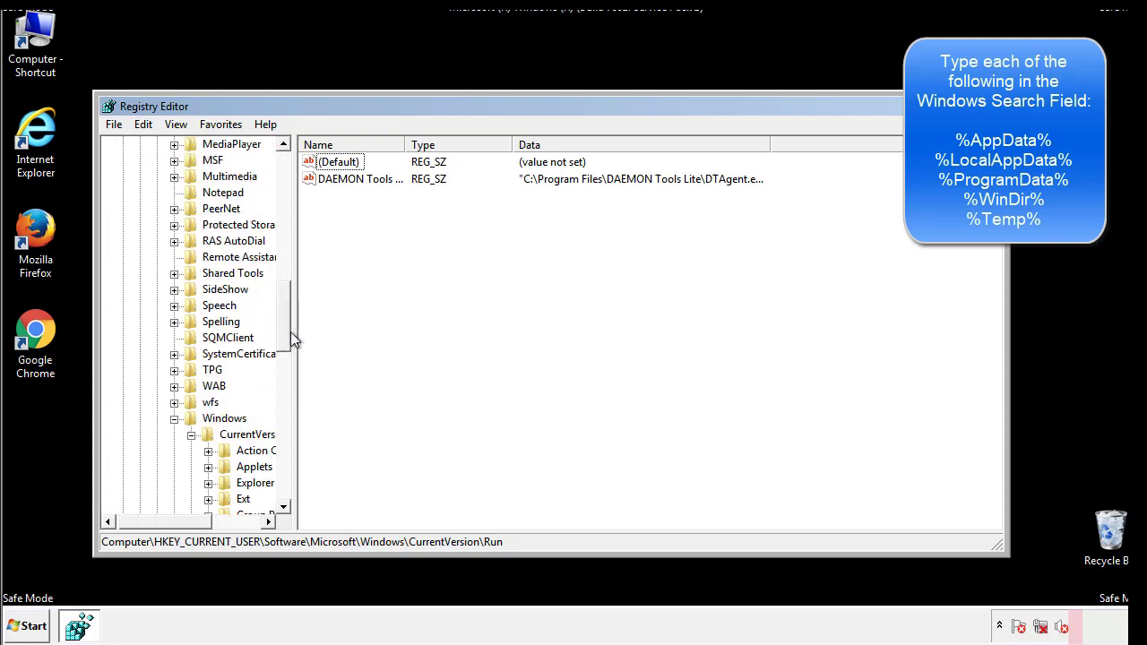
{"action": "left_click", "coordinate": [174, 420]}
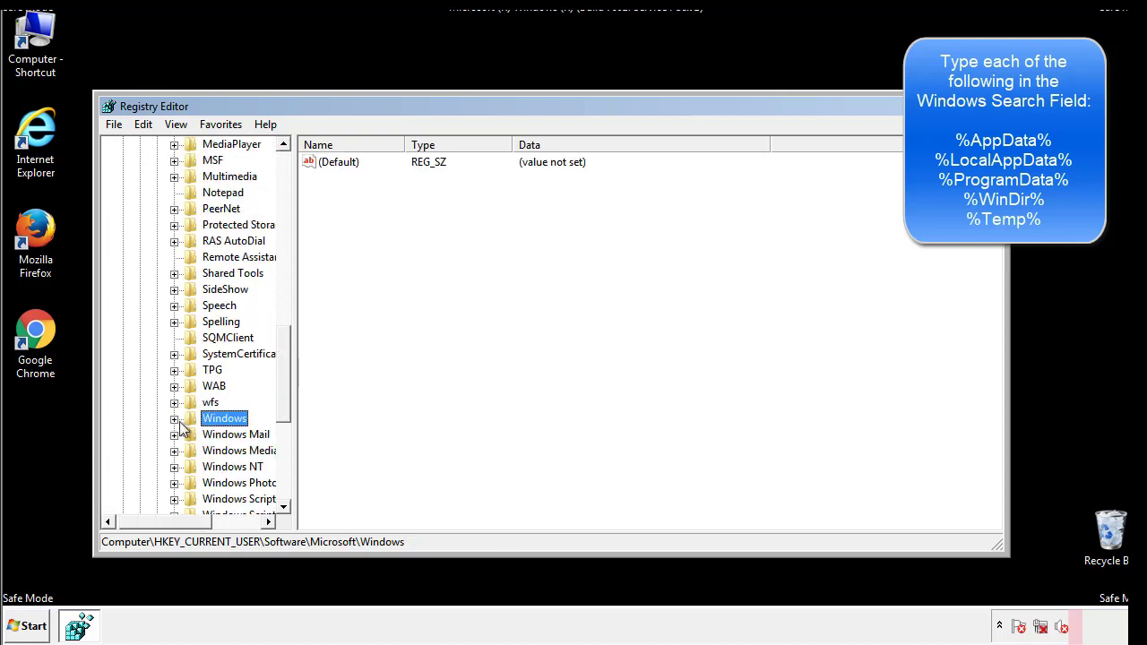
Search the registry with Edit > Find for '%tem', reaching the VolumeCaches Temporary Files key.
{"action": "left_click_drag", "start_coordinate": [287, 399], "coordinate": [288, 222]}
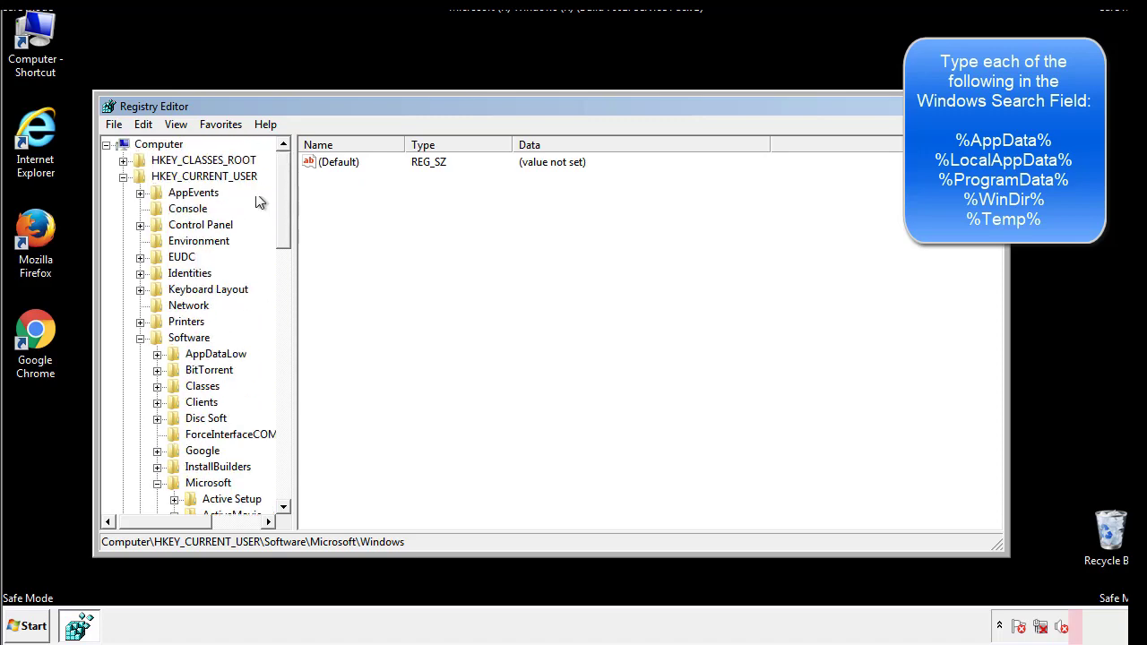
{"action": "left_click", "coordinate": [144, 125]}
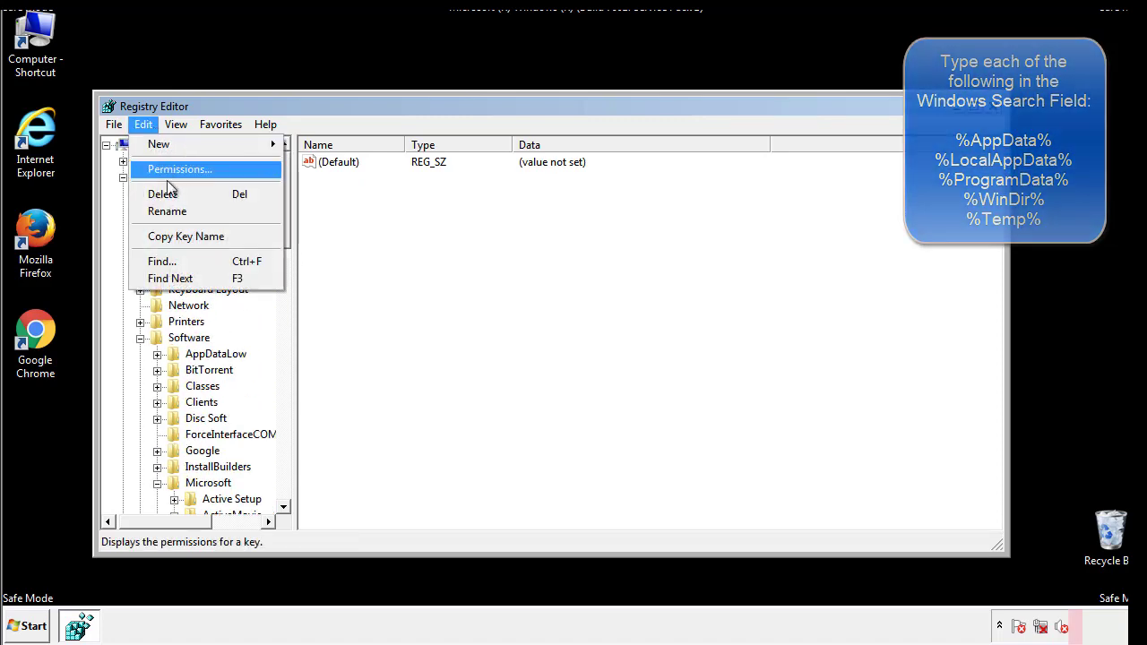
{"action": "left_click", "coordinate": [161, 261]}
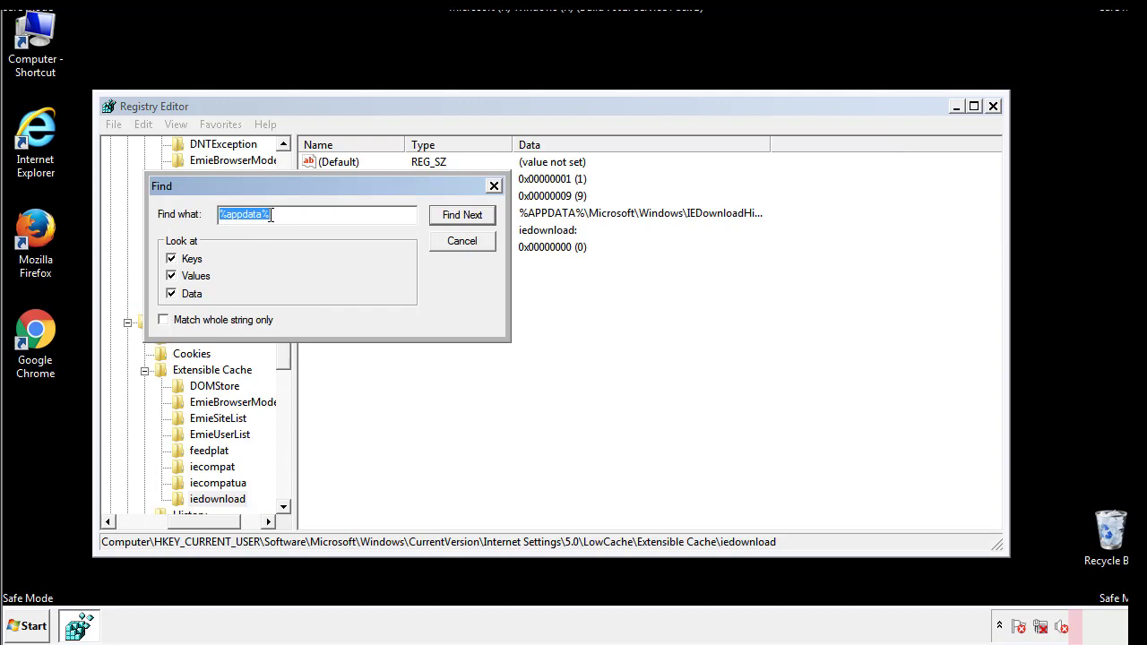
{"action": "type", "text": "%t"}
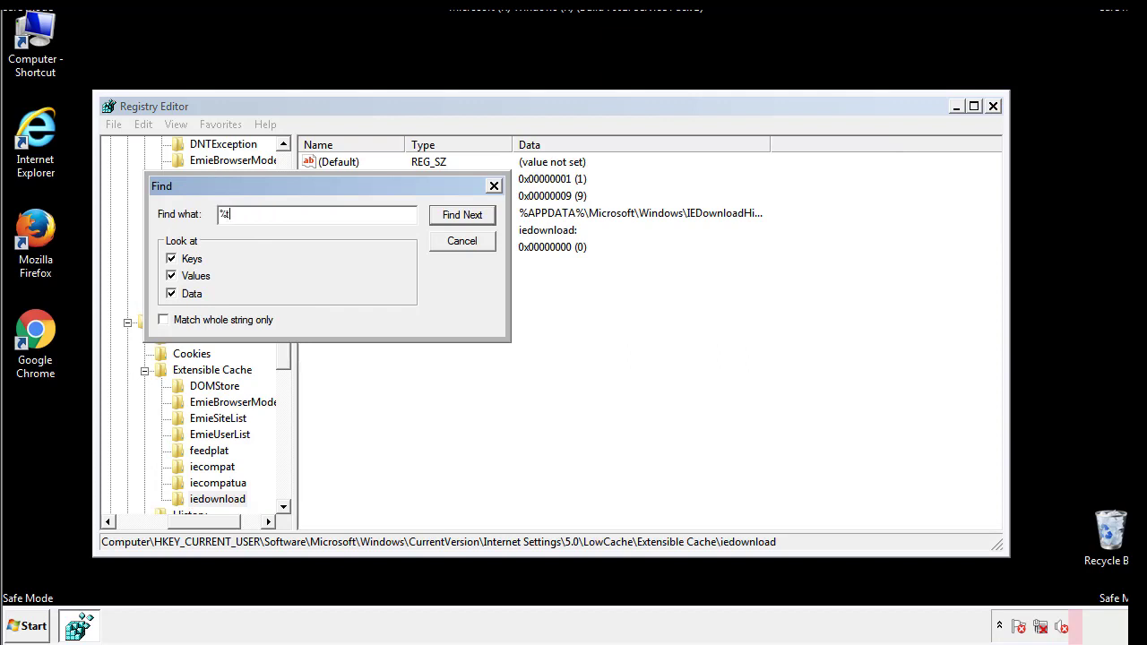
{"action": "type", "text": "emp%"}
{"action": "key", "text": "Return"}
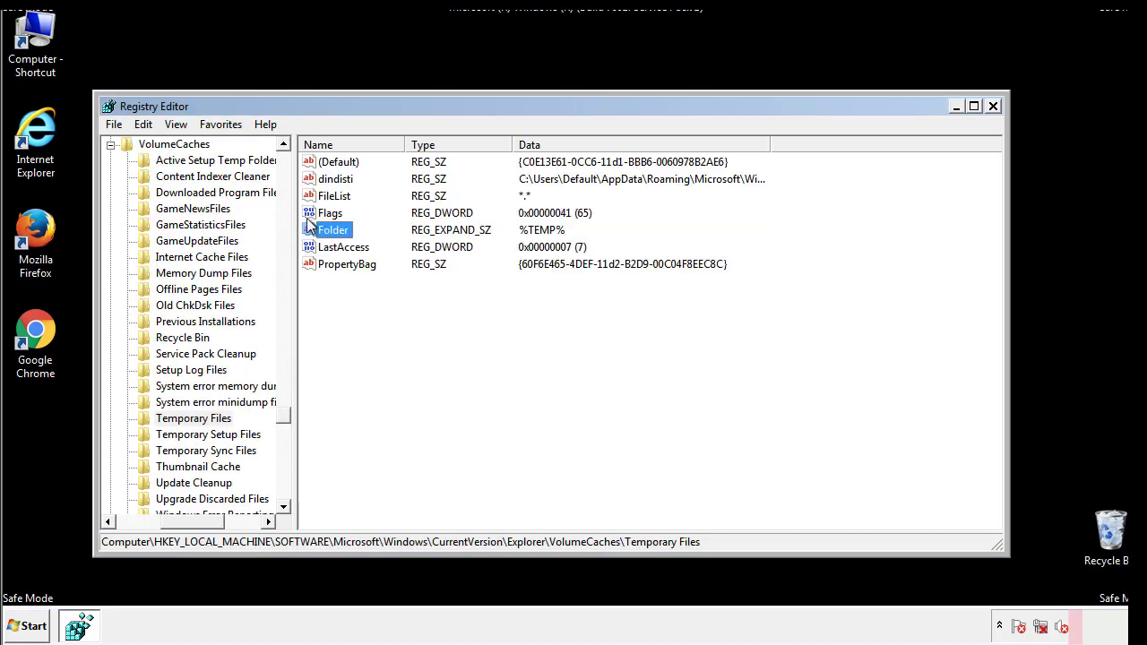
Delete all Temporary Files values, including dindisti, leaving only (Default).
{"action": "left_click", "coordinate": [468, 308]}
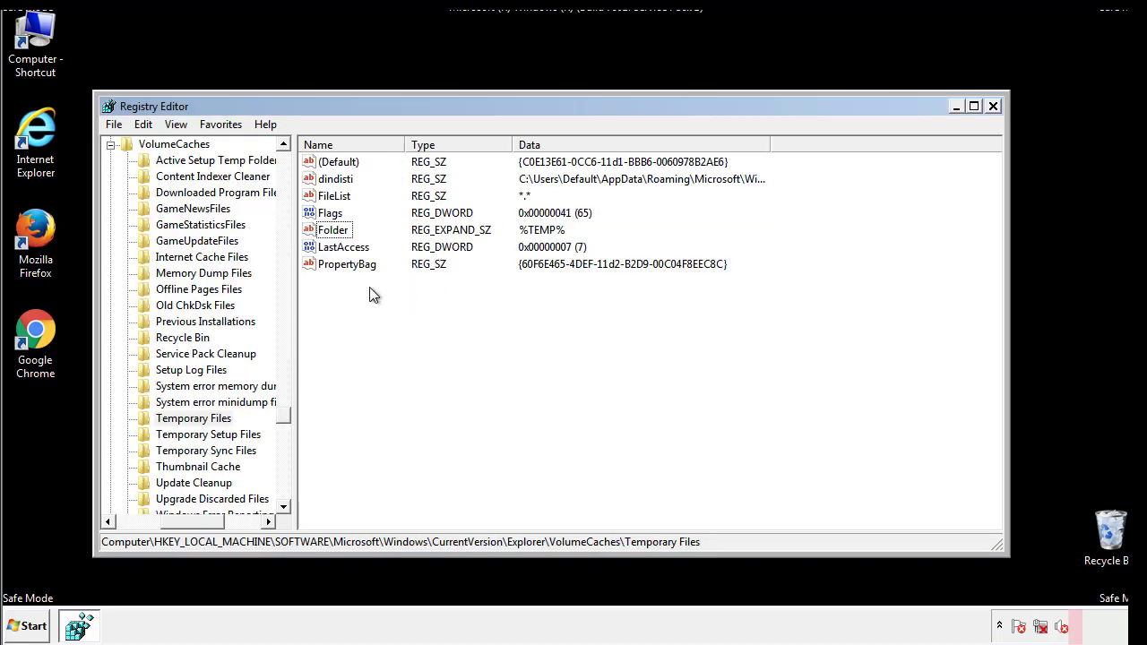
{"action": "mouse_move", "coordinate": [369, 288]}
{"action": "left_mouse_down"}
{"action": "mouse_move", "coordinate": [338, 264]}
{"action": "mouse_move", "coordinate": [323, 161]}
{"action": "left_mouse_up"}
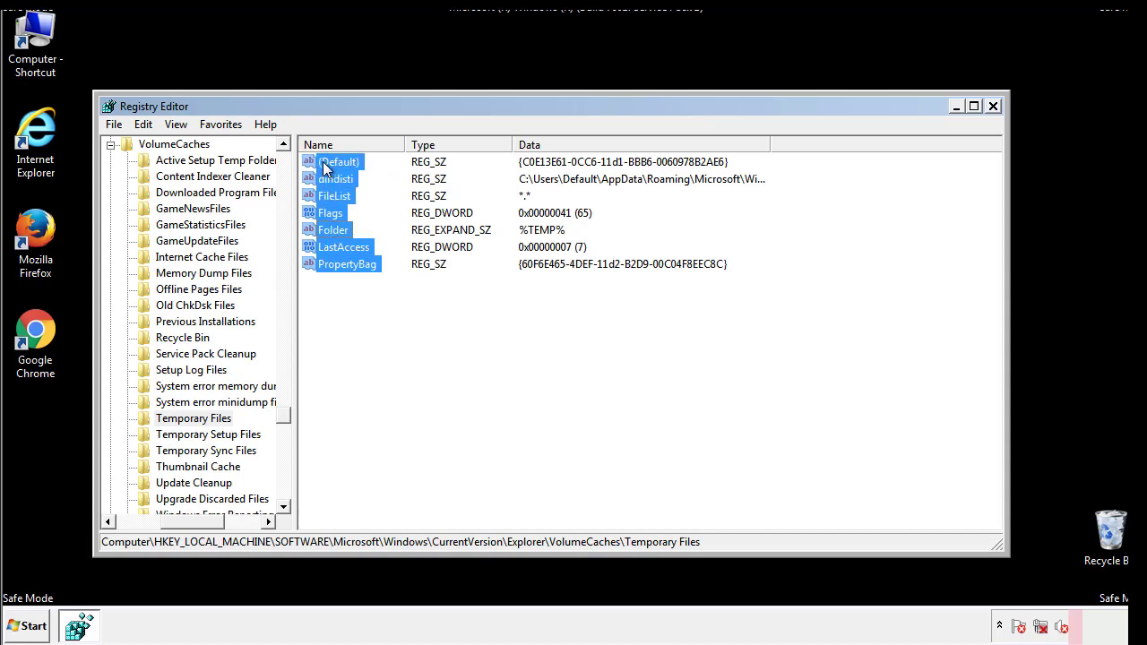
{"action": "right_click", "coordinate": [323, 162]}
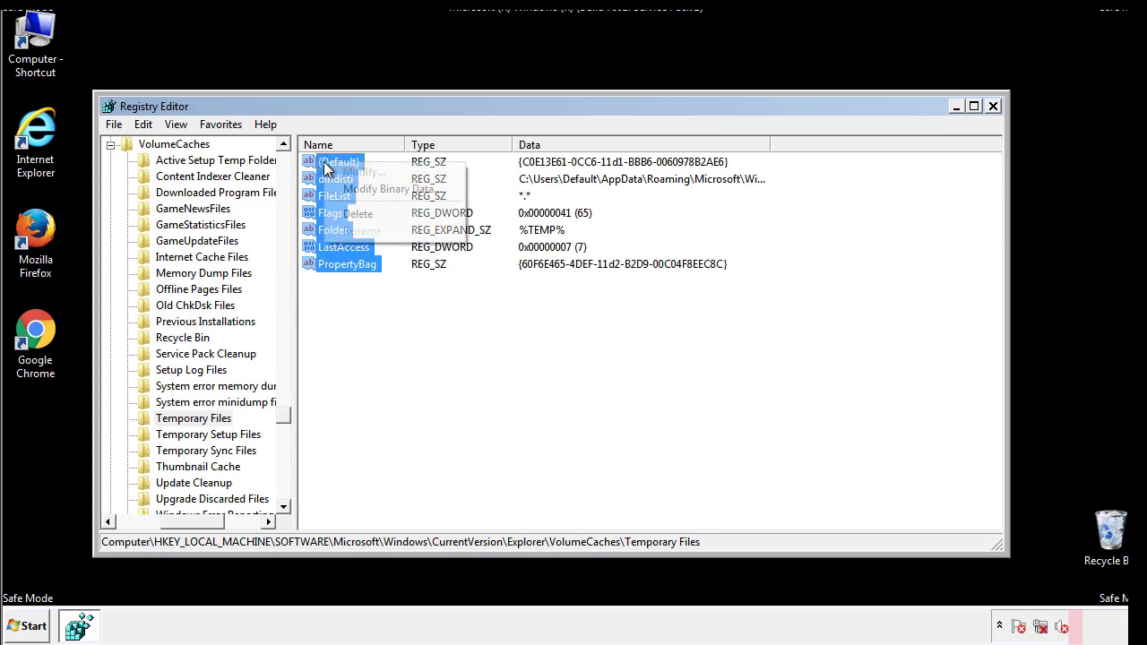
{"action": "left_click", "coordinate": [350, 212]}
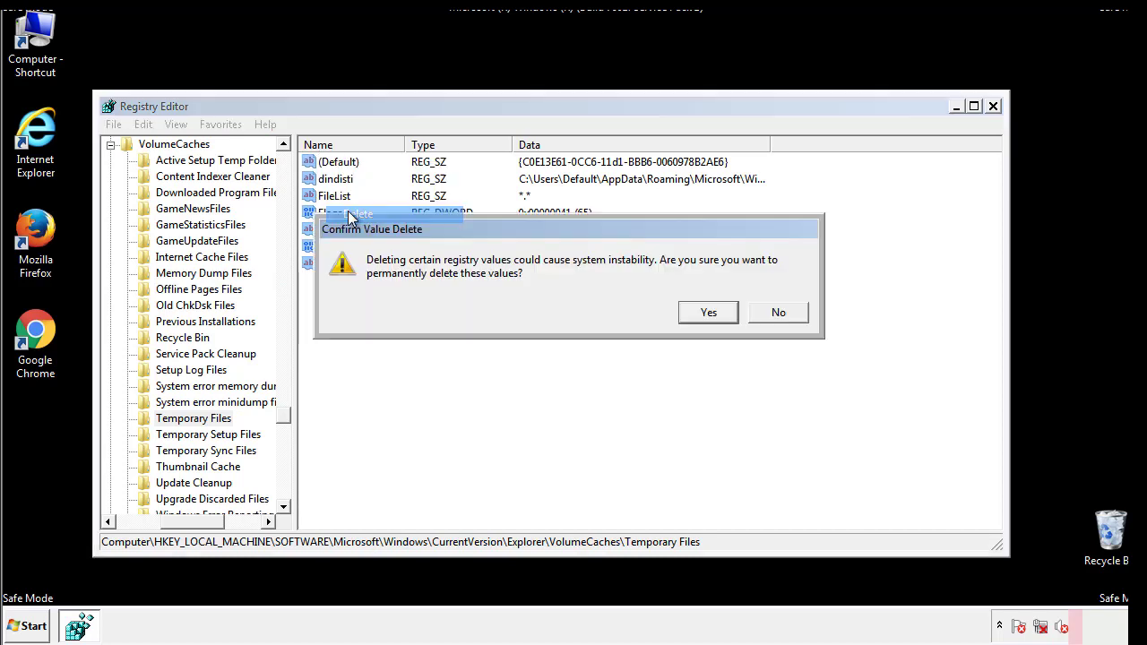
{"action": "left_click", "coordinate": [712, 312]}
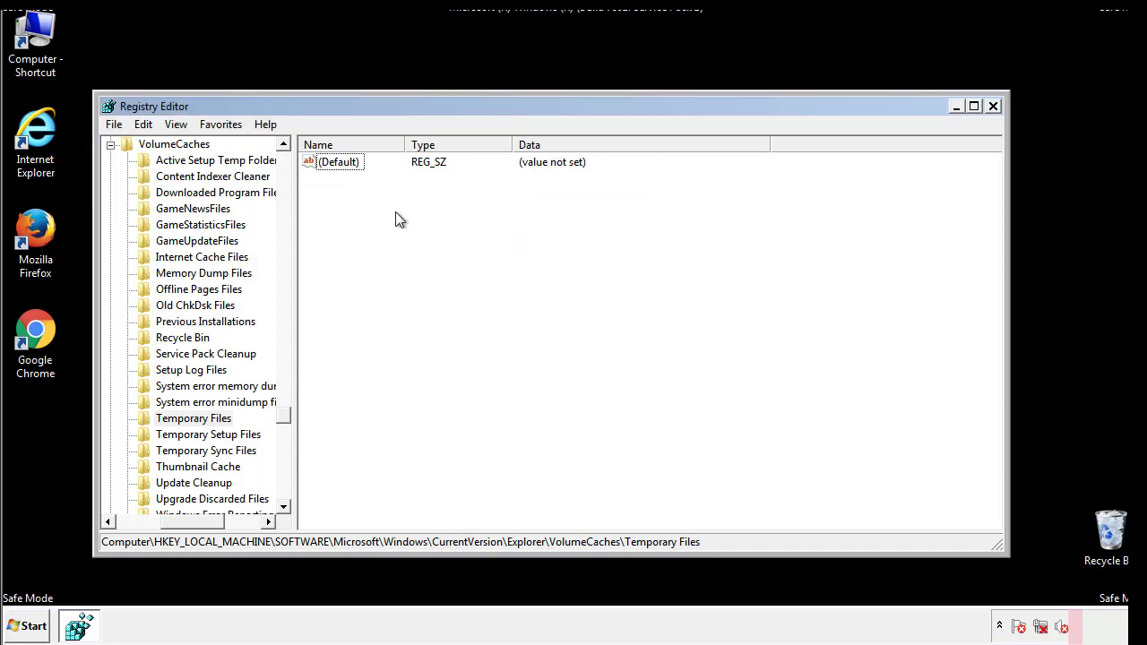
Close Registry Editor and launch System Configuration via 'msconfig'.
{"action": "left_click", "coordinate": [993, 106]}
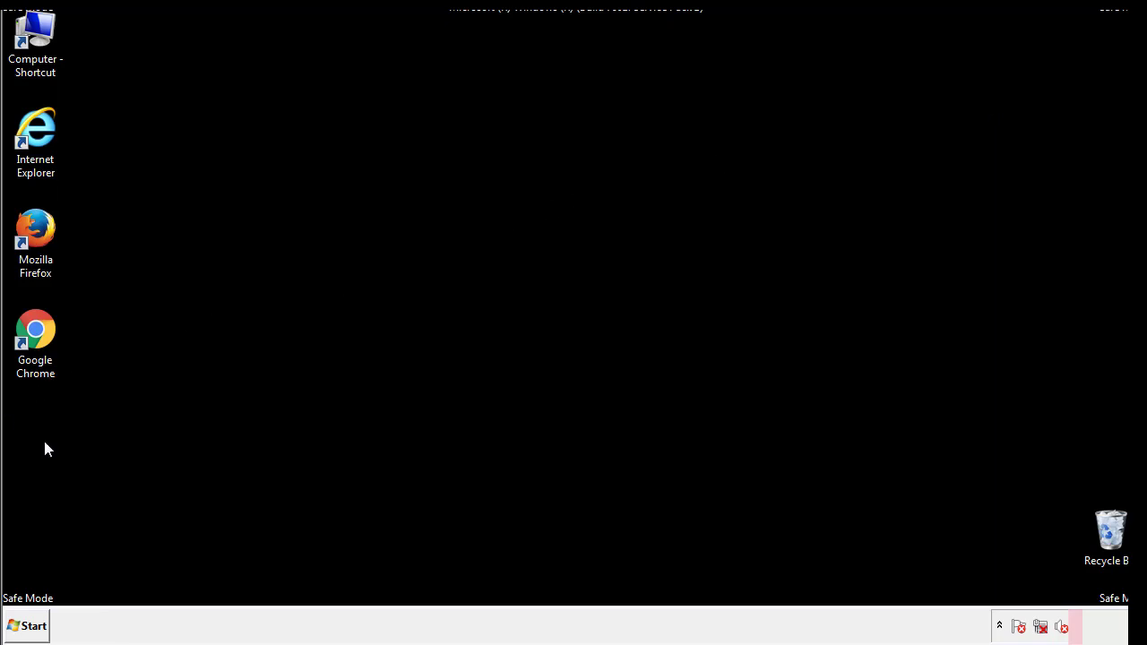
{"action": "left_click", "coordinate": [22, 627]}
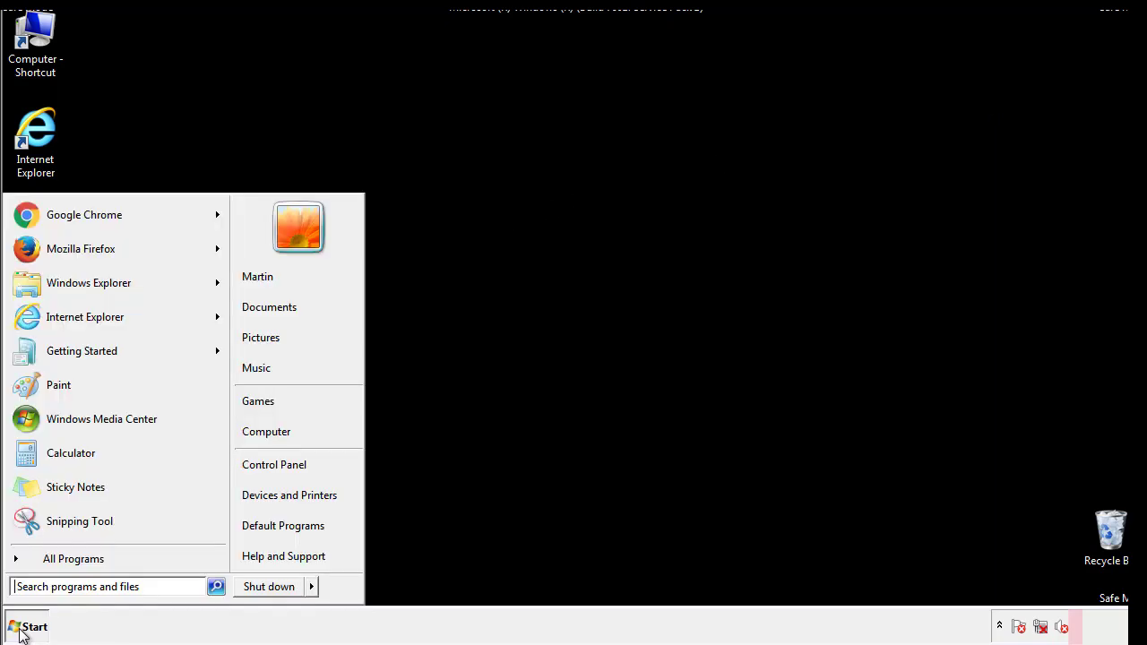
{"action": "left_click", "coordinate": [62, 586]}
{"action": "type", "text": "mscon"}
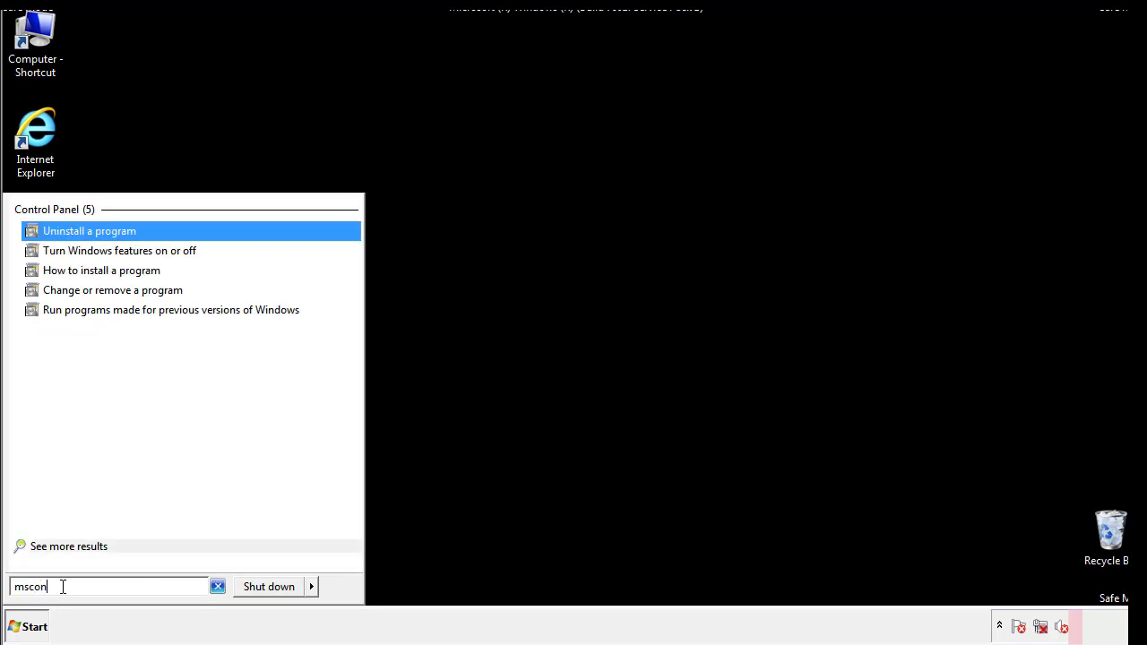
{"action": "type", "text": "fig"}
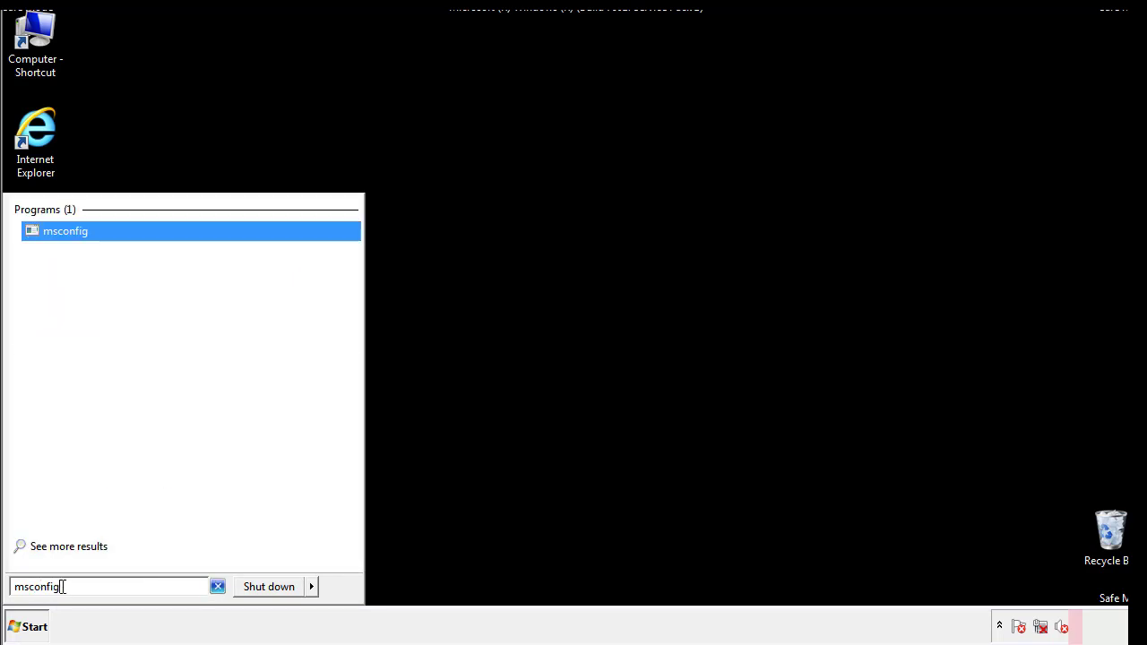
{"action": "key", "text": "Return"}
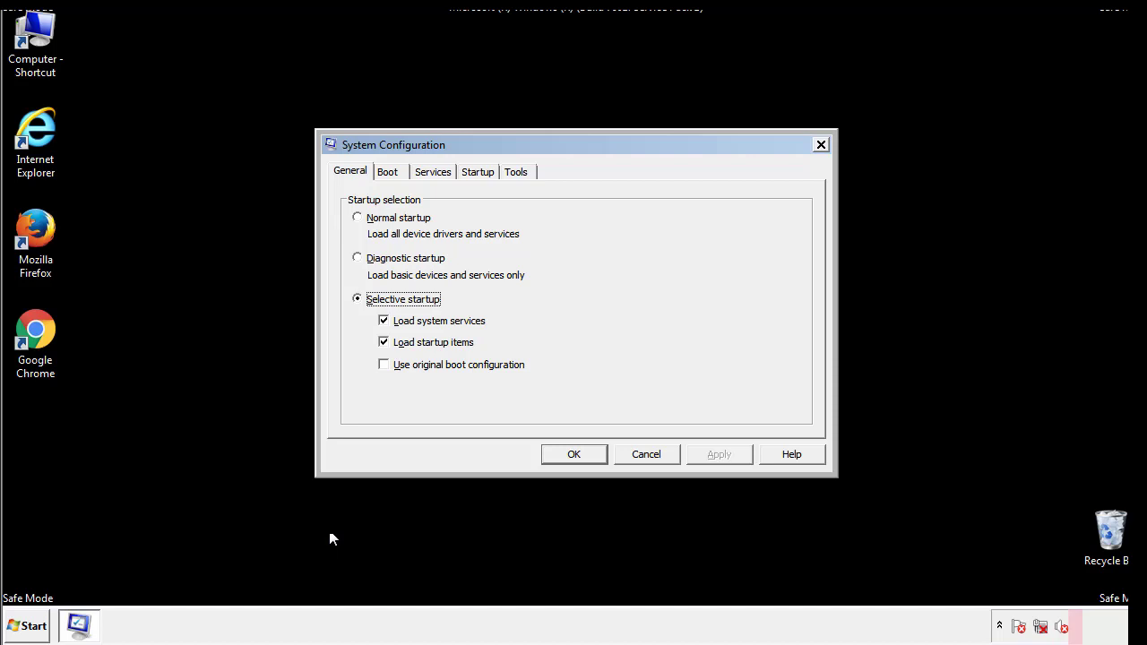
Uncheck Safe boot on the Boot tab, apply and confirm, then restart.
{"action": "left_click", "coordinate": [390, 172]}
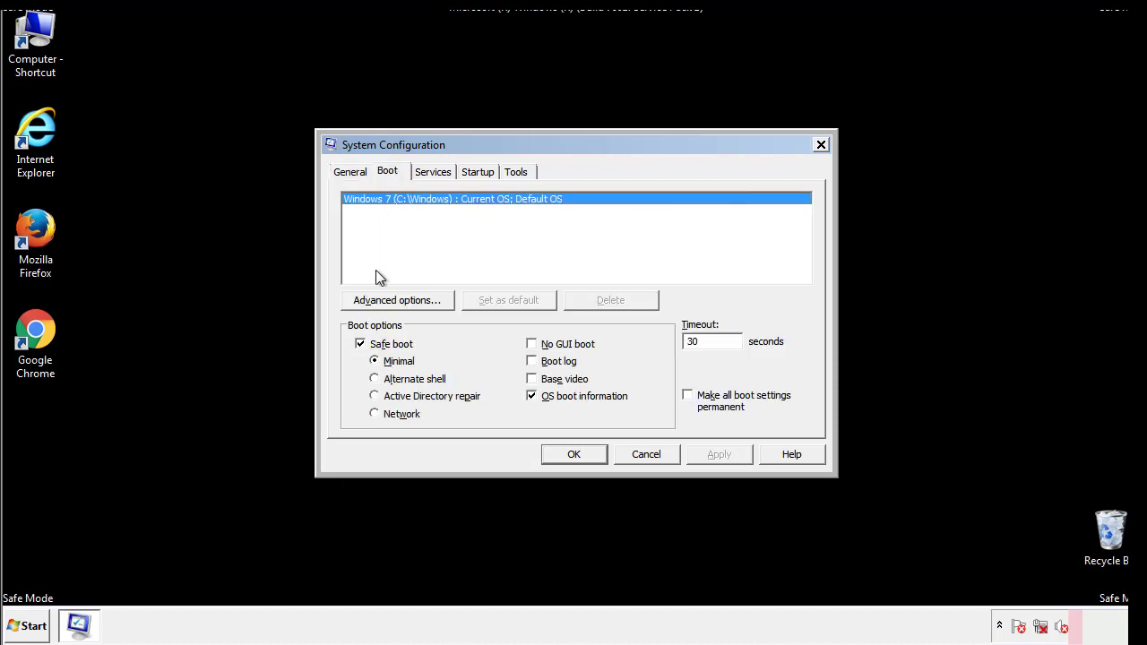
{"action": "left_click", "coordinate": [362, 344]}
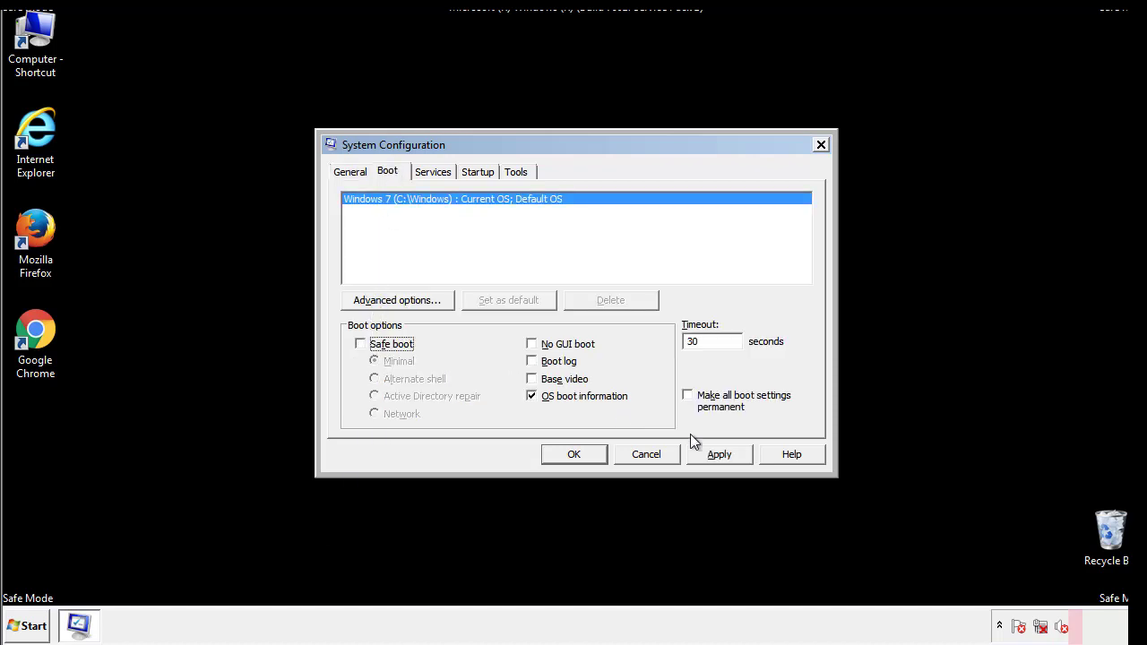
{"action": "left_click", "coordinate": [722, 454]}
{"action": "left_click", "coordinate": [572, 455]}
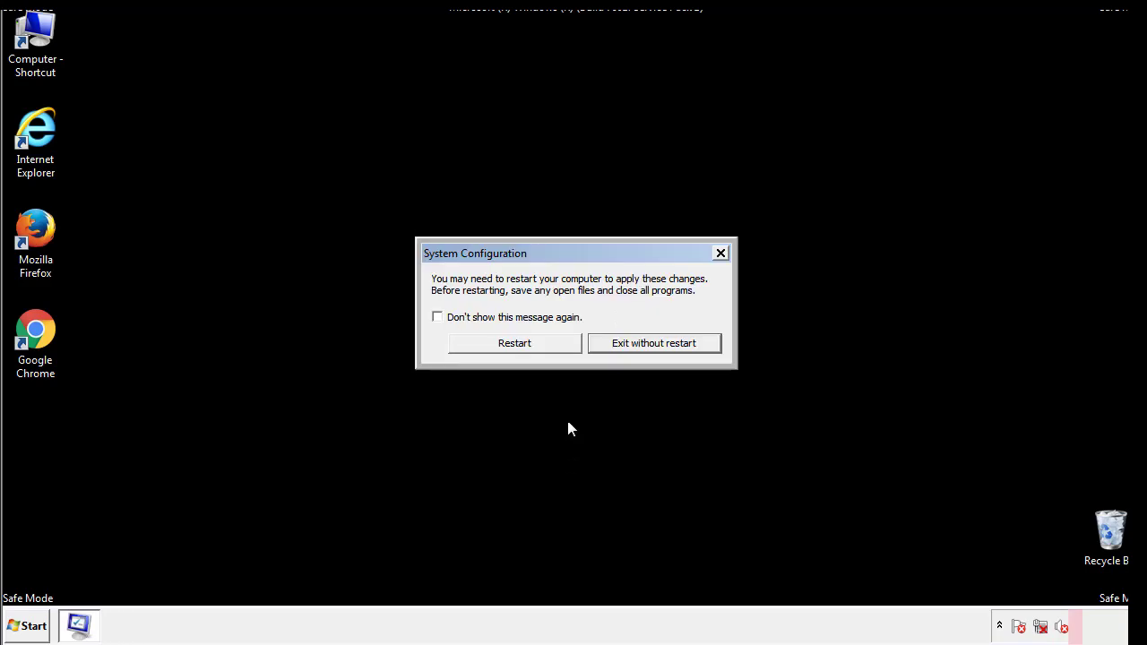
{"action": "left_click", "coordinate": [531, 348]}
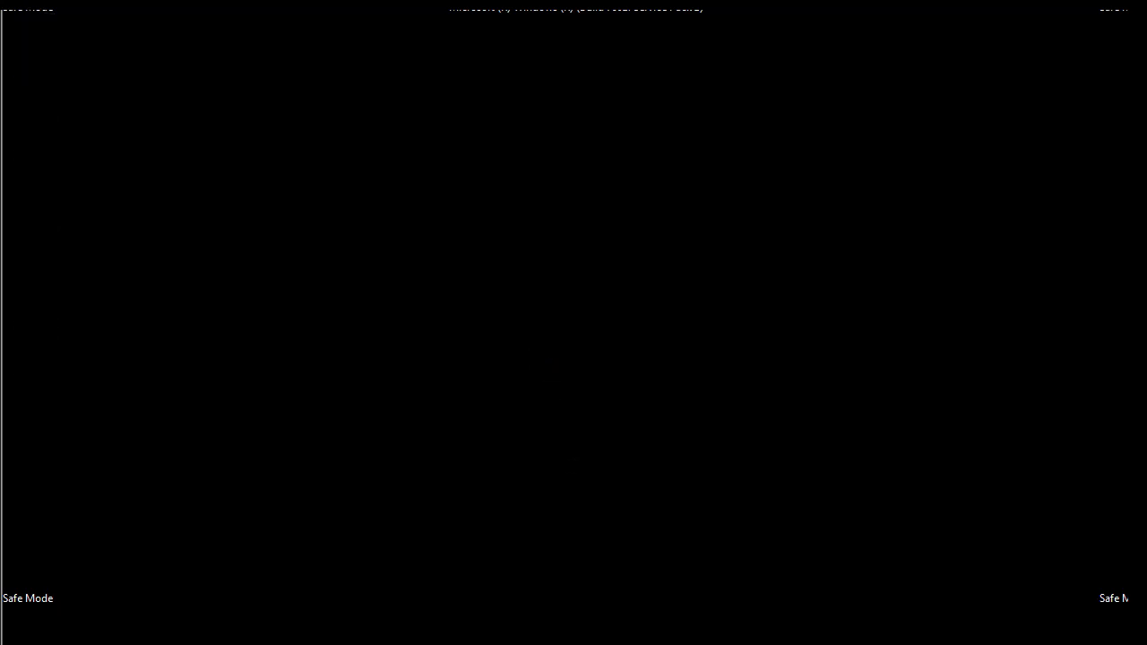